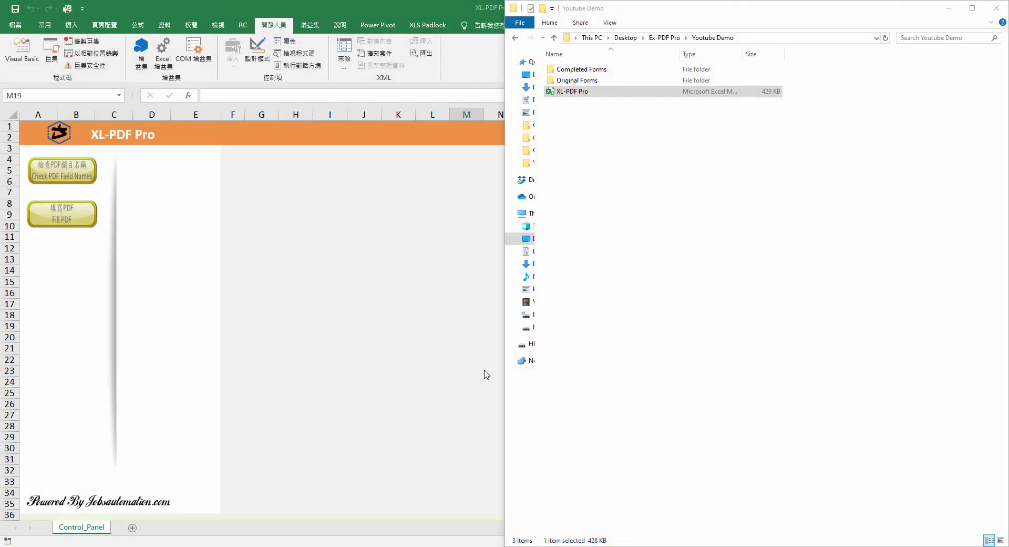
- Open the Original Forms folder to get to the 稅務易 application PDF
double_click(584, 81)
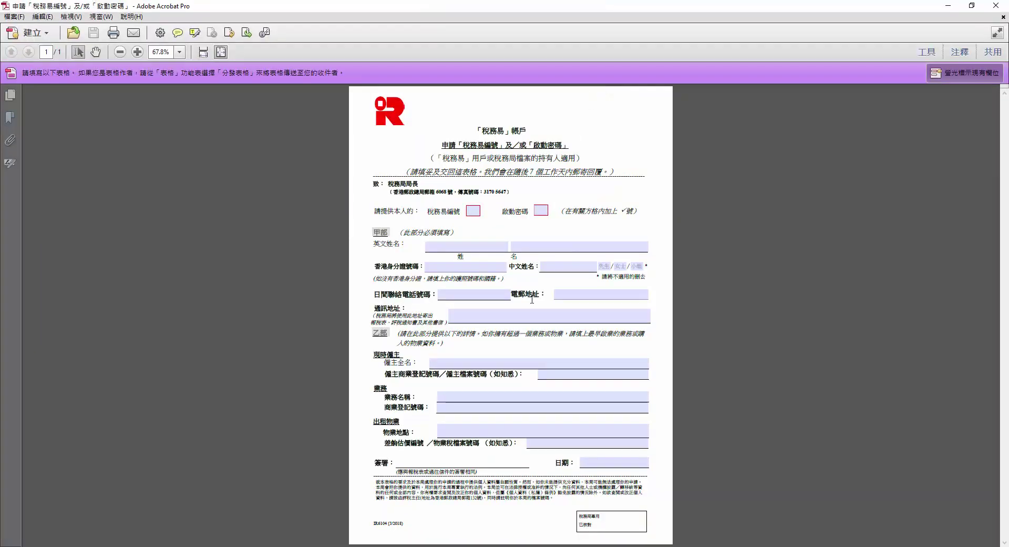
- Zoom the 稅務易 form to 150%, test the 稅務易編號 and 啟動密碼 checkboxes, and close Acrobat
click(138, 51)
click(138, 51)
click(137, 52)
click(138, 51)
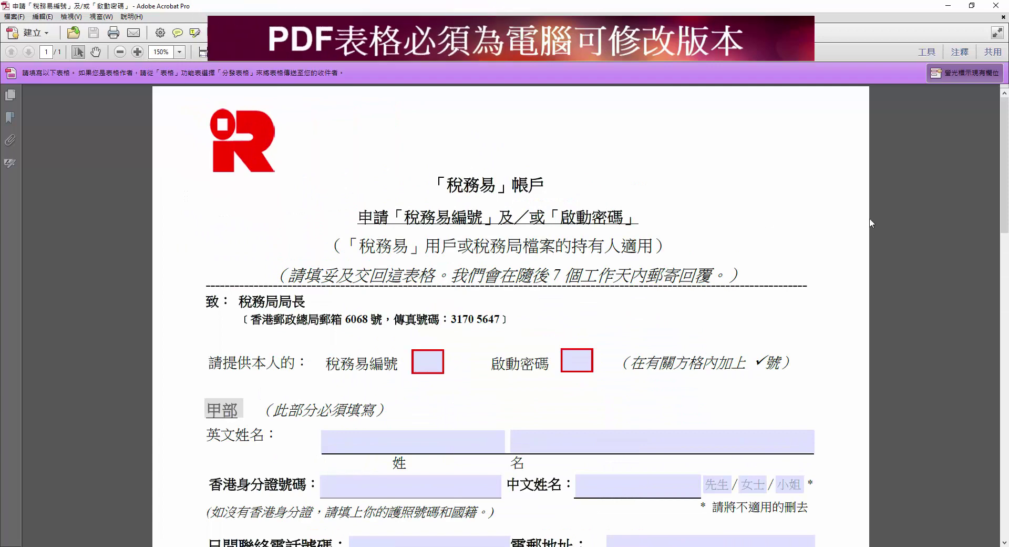
scroll(743, 262, down, 5)
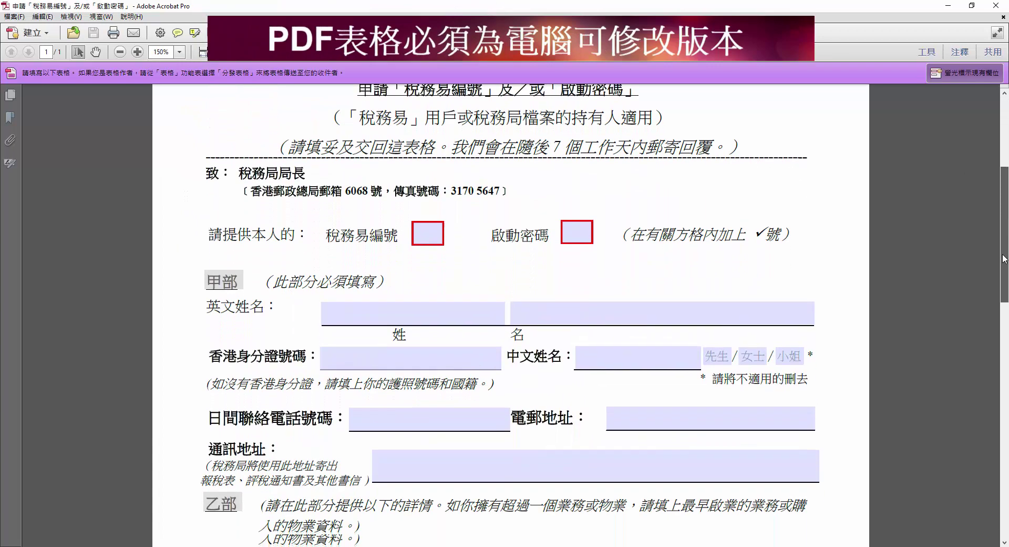
click(427, 165)
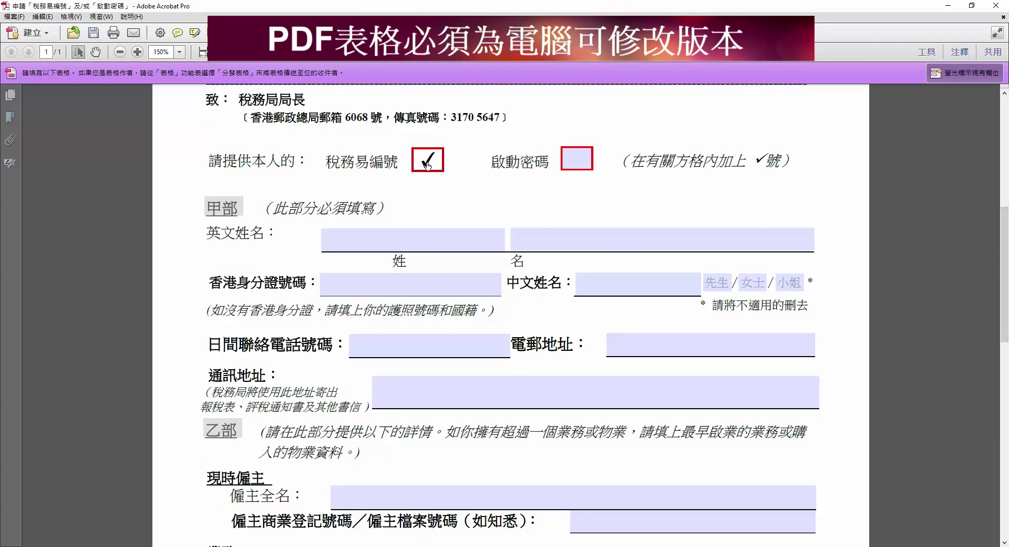
click(575, 167)
click(575, 167)
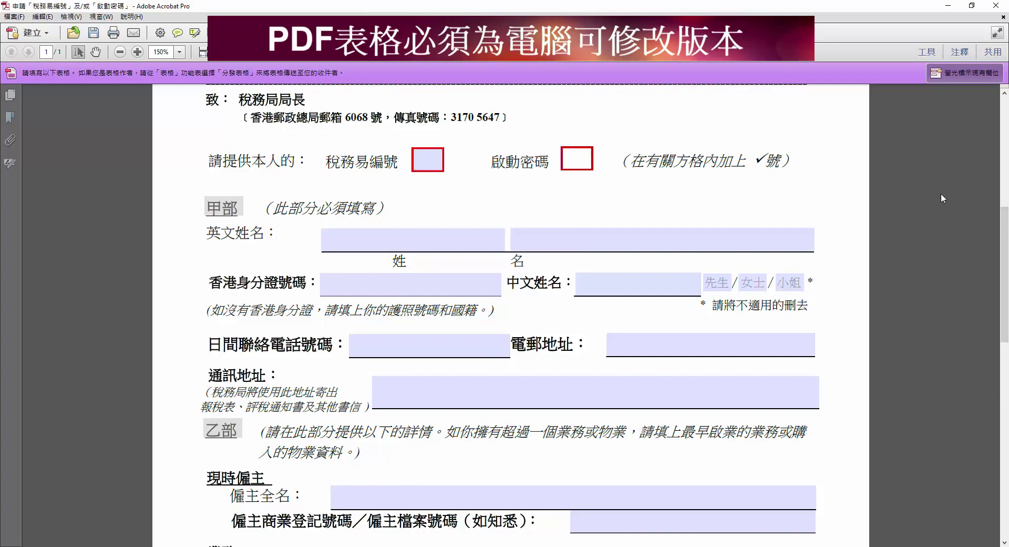
mouse_move(1002, 242)
mouse_down()
mouse_move(993, 438)
mouse_move(993, 94)
mouse_up()
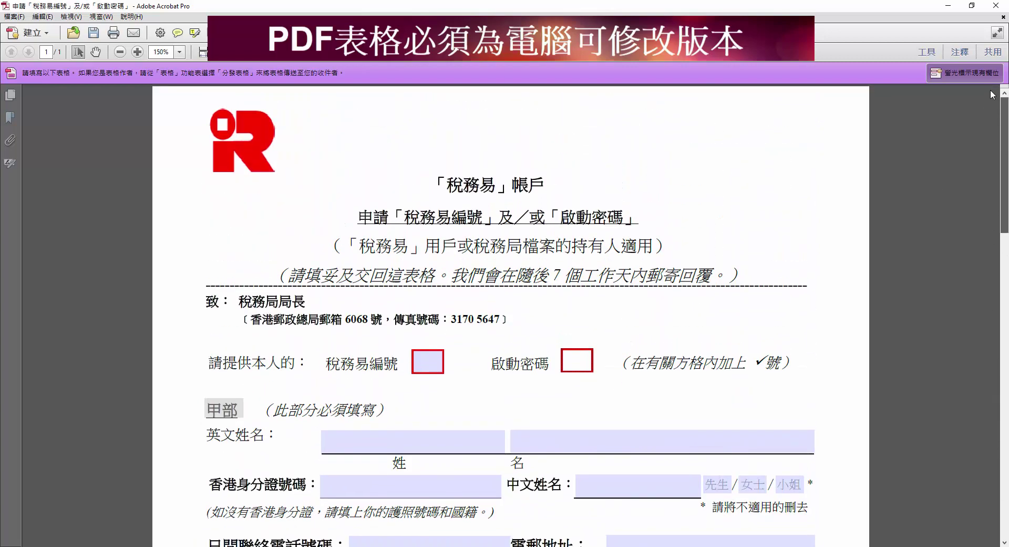
click(1002, 8)
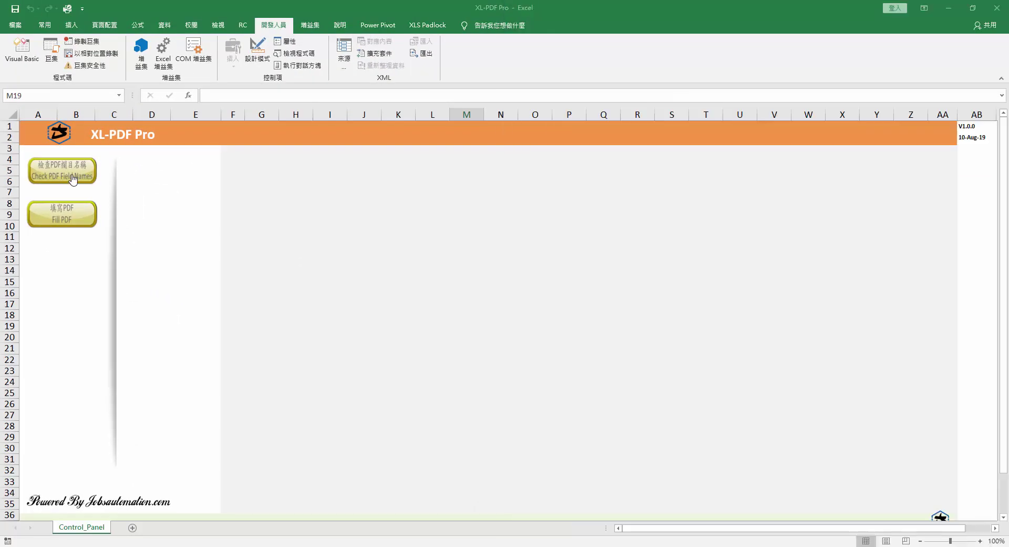
- Read the 稅務易 application PDF's field names into a sheet using Check PDF Field Names
click(73, 180)
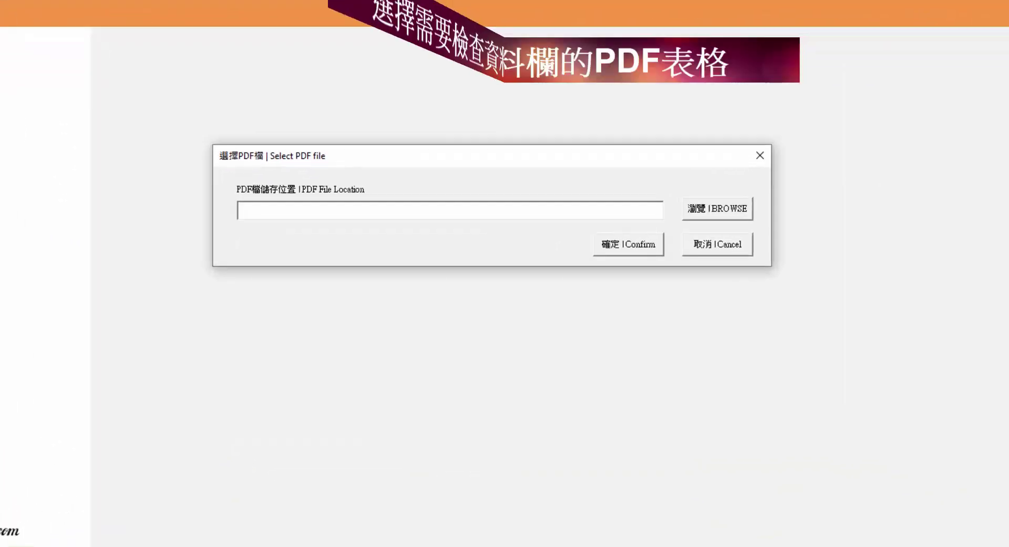
click(697, 213)
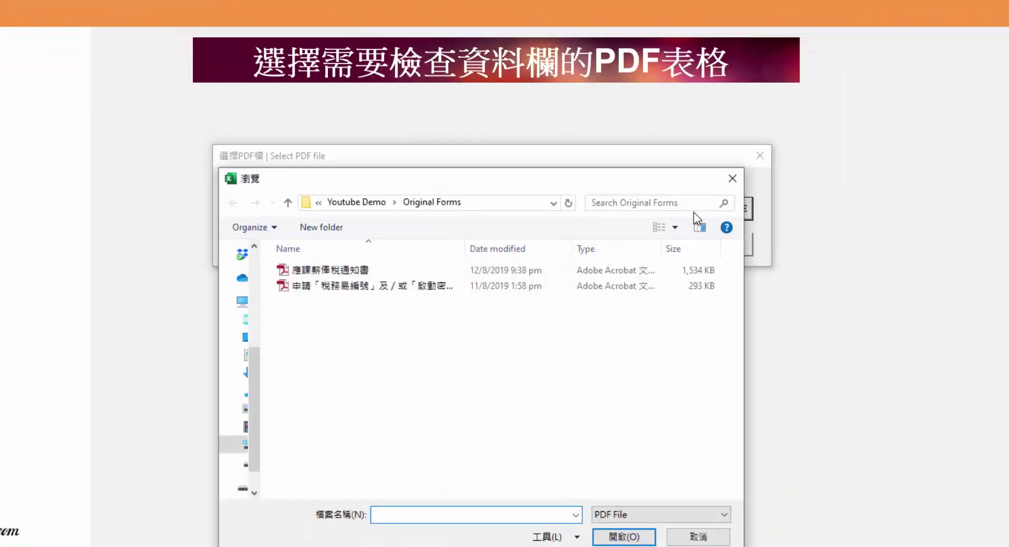
click(463, 288)
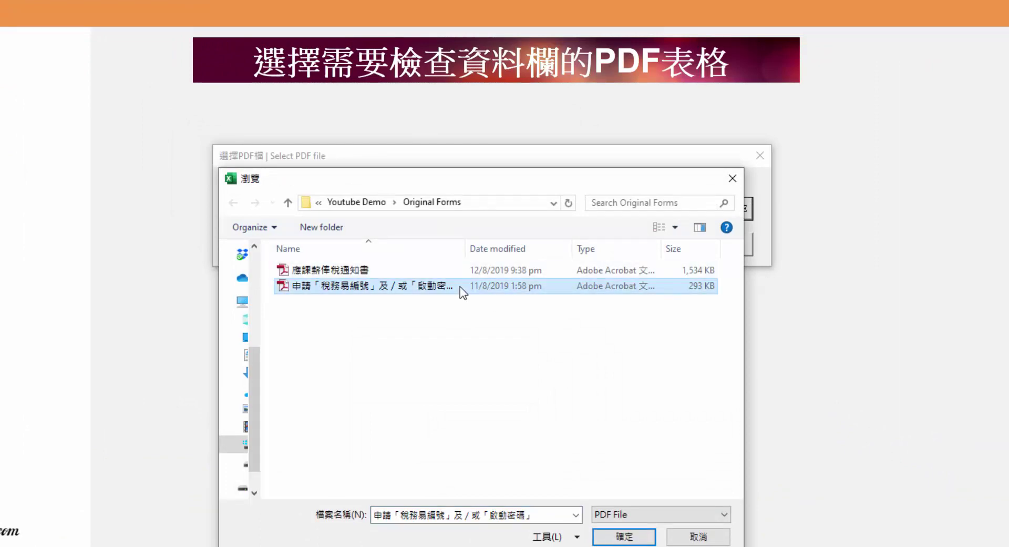
click(621, 536)
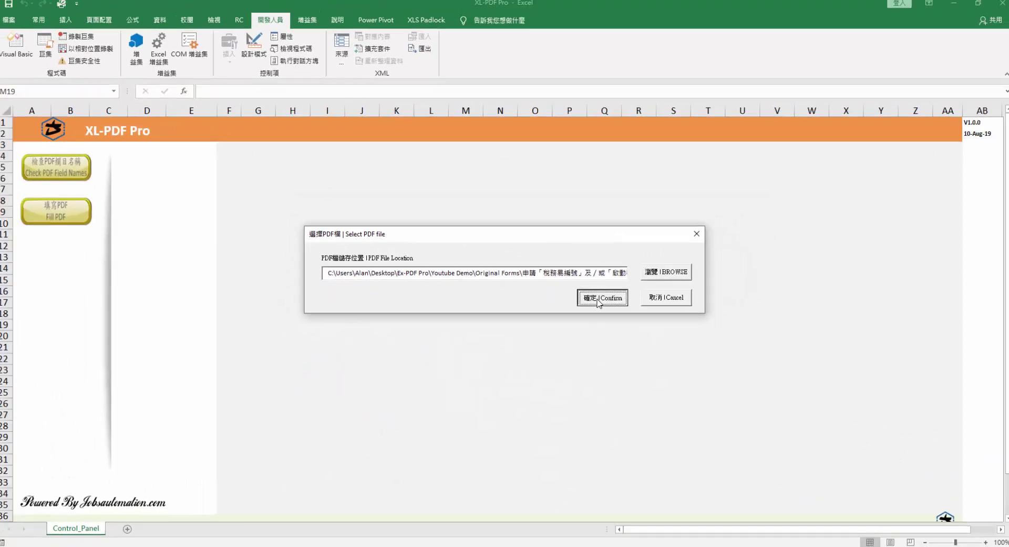
click(597, 301)
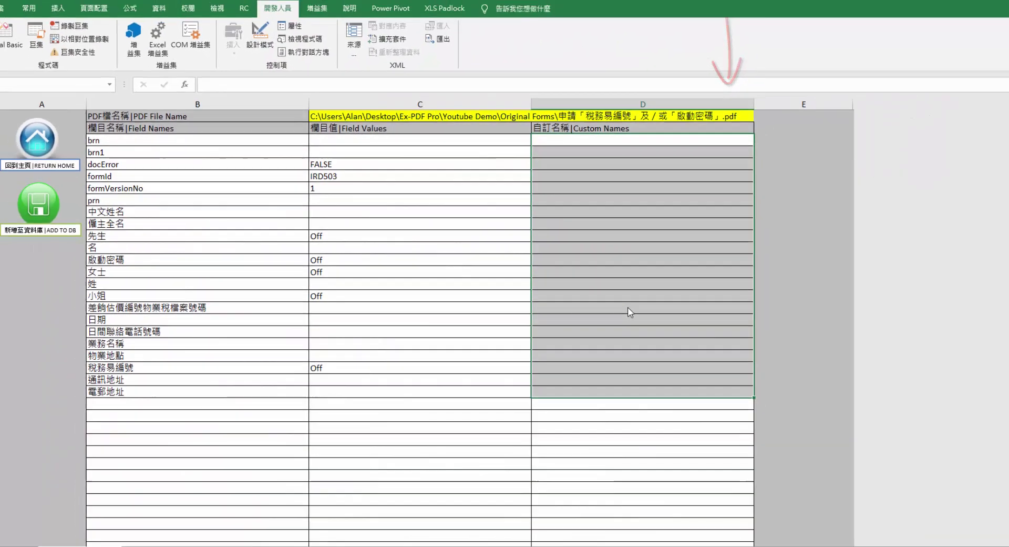
- Paste the custom names into D3:D24, add the form to the database, and return home
text(僱主商業登 記號碼 / 僱主檔案號碼 商業登記 號碼    香港身分證號碼 中文姓名 僱主全名 先生 名 啟動密碼 女士 姓 小姐 差餉估價編號物業稅檔案號碼 日期 日間聯絡電話號碼 業務名稱 物業地點 稅務易編號 通訊地址 電郵地址)
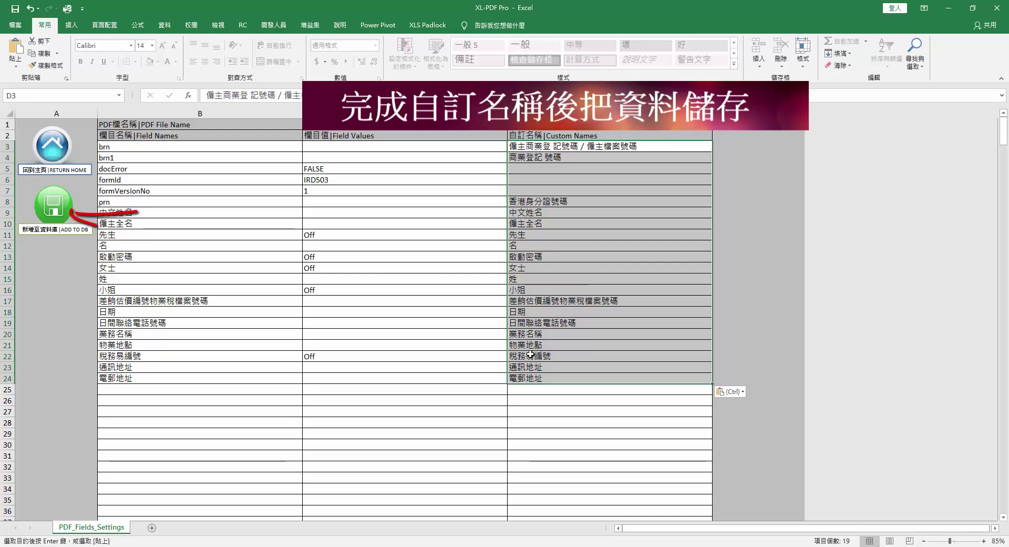
click(87, 226)
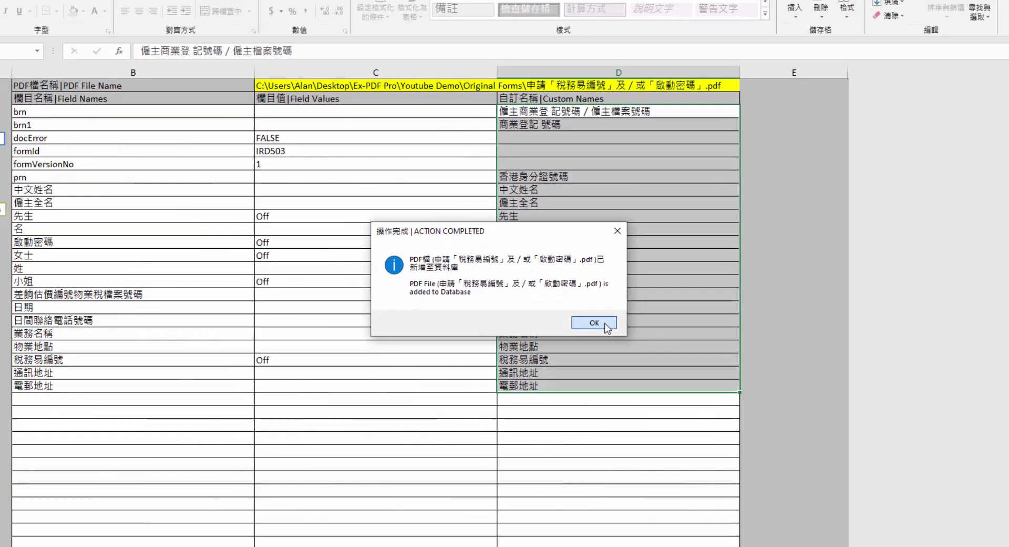
click(614, 320)
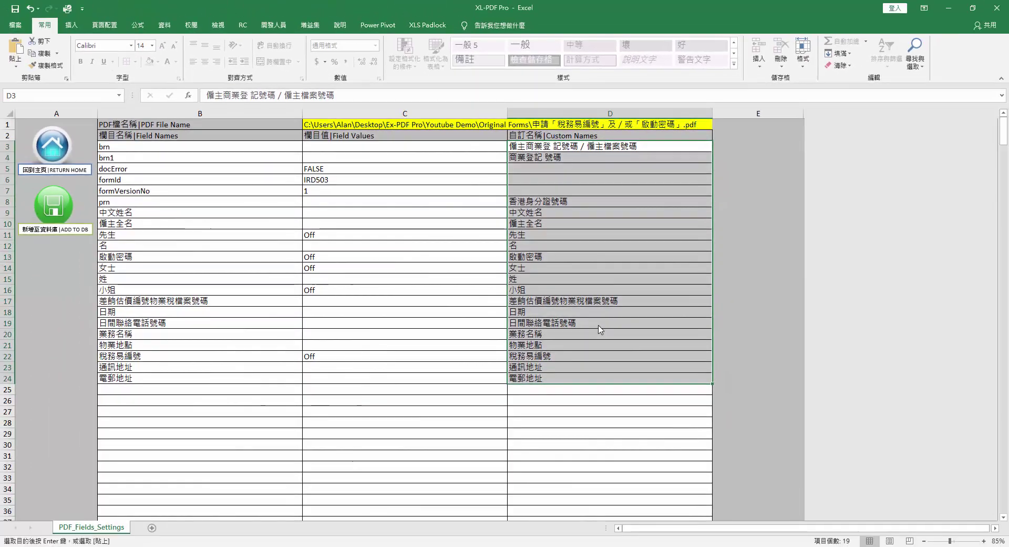
click(78, 161)
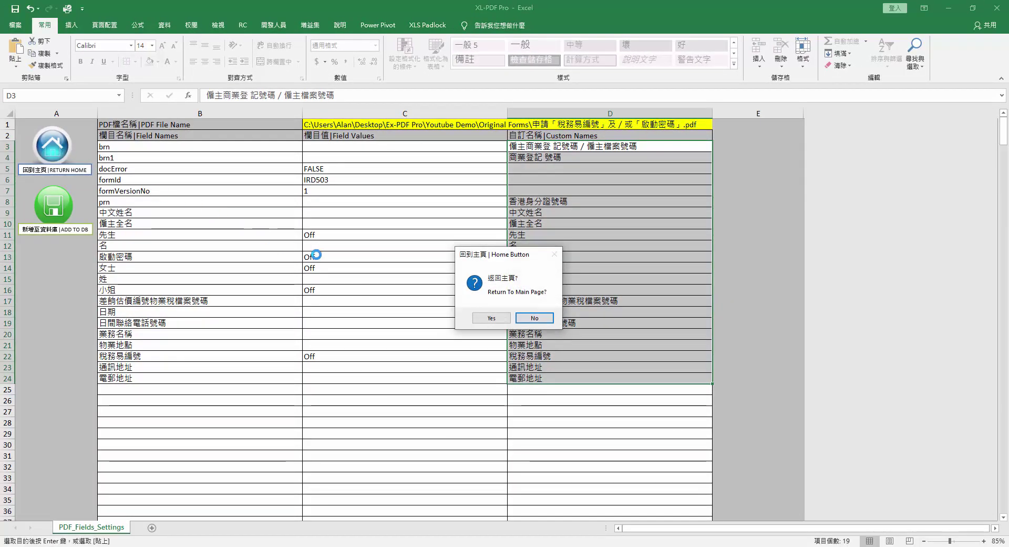
click(499, 320)
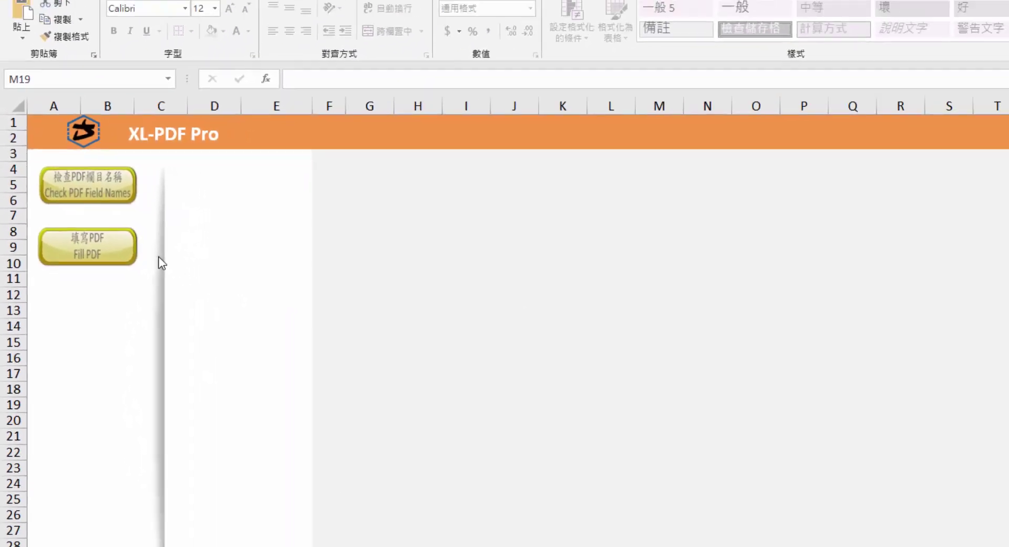
- Create the Fill PDF data sheet for the 稅務易 application PDF
click(179, 315)
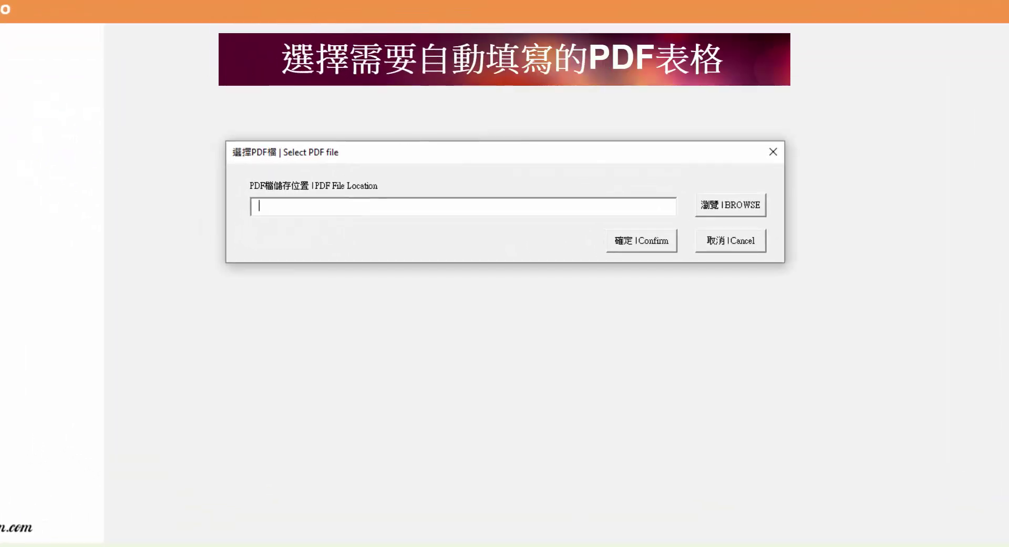
click(746, 210)
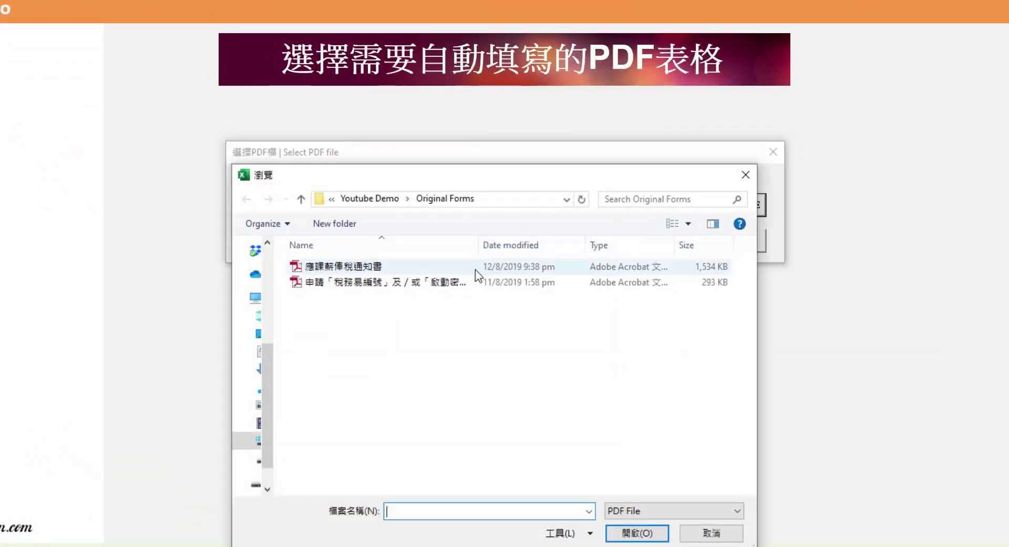
click(465, 280)
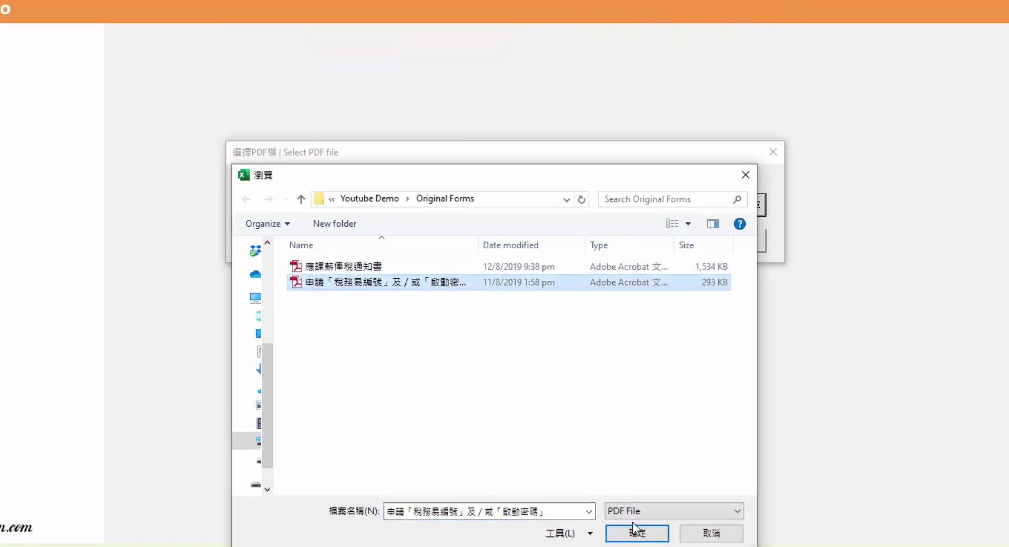
click(637, 533)
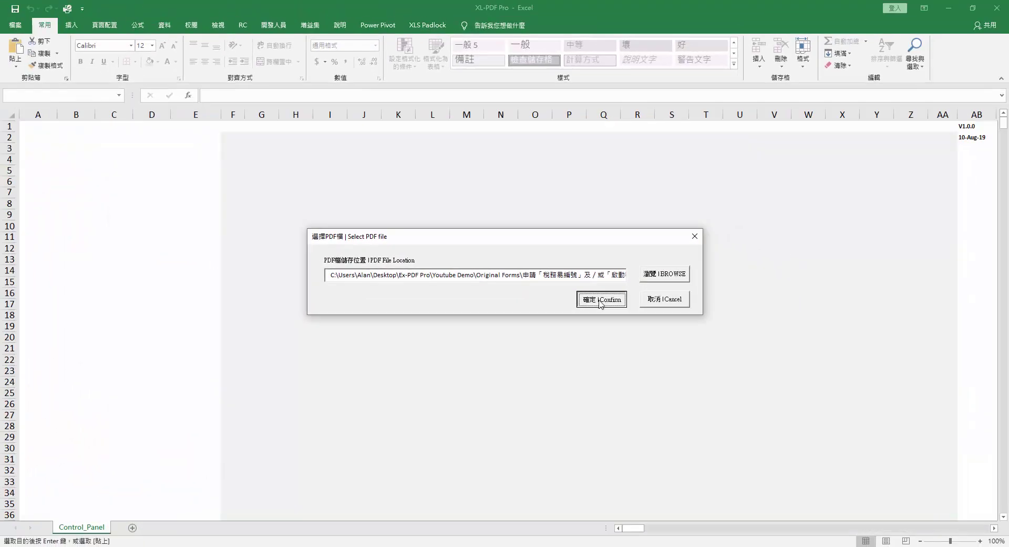
click(630, 258)
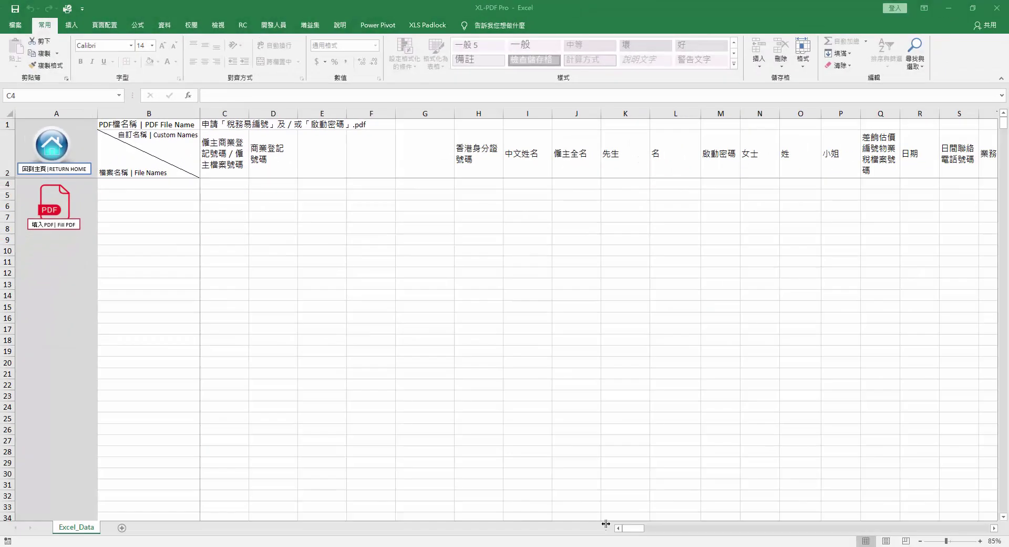
- Paste ten people's data from C4 and fill B4:B13 with =I4-style file-name formulas
key(ctrl+v)
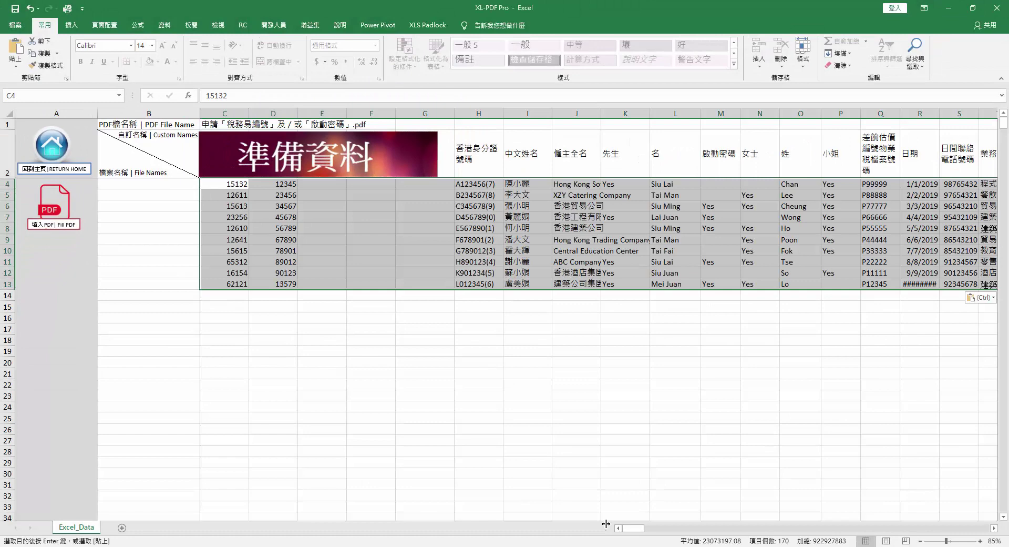
click(605, 517)
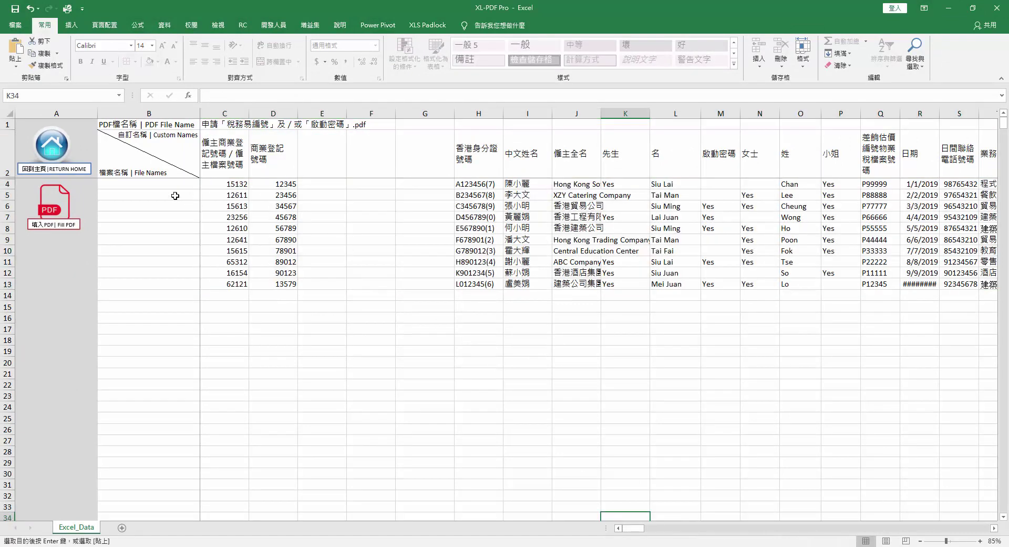
click(159, 186)
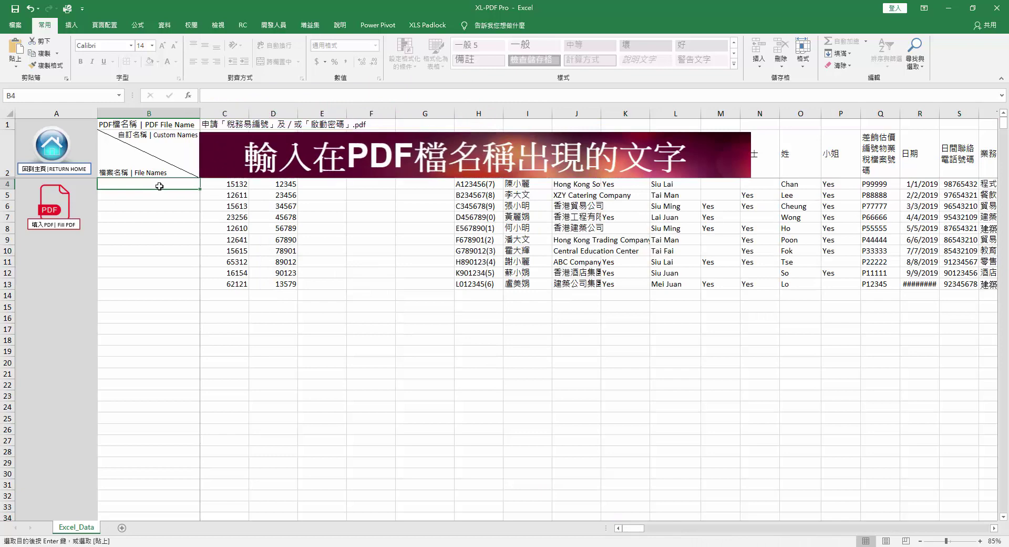
text(=)
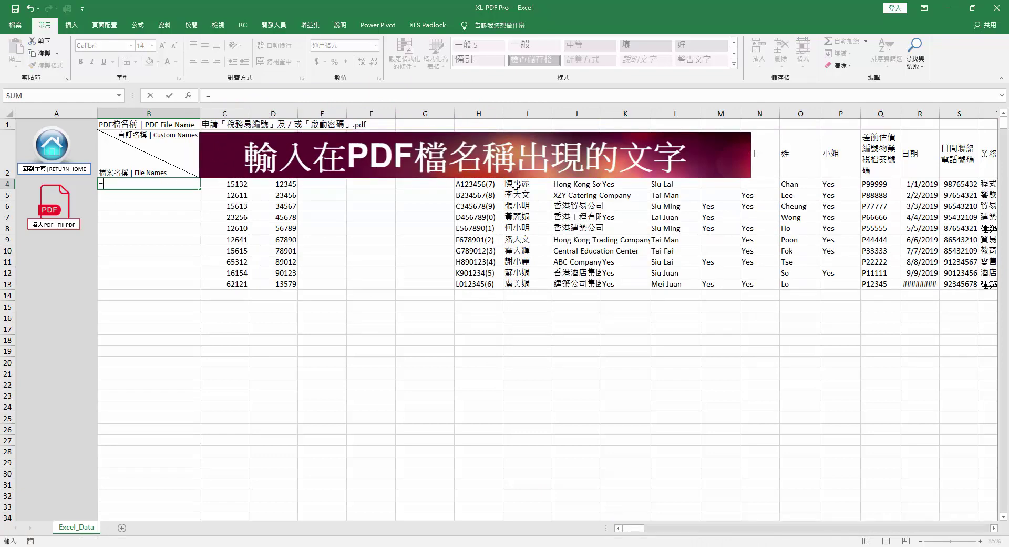
click(515, 185)
key(Return)
click(190, 184)
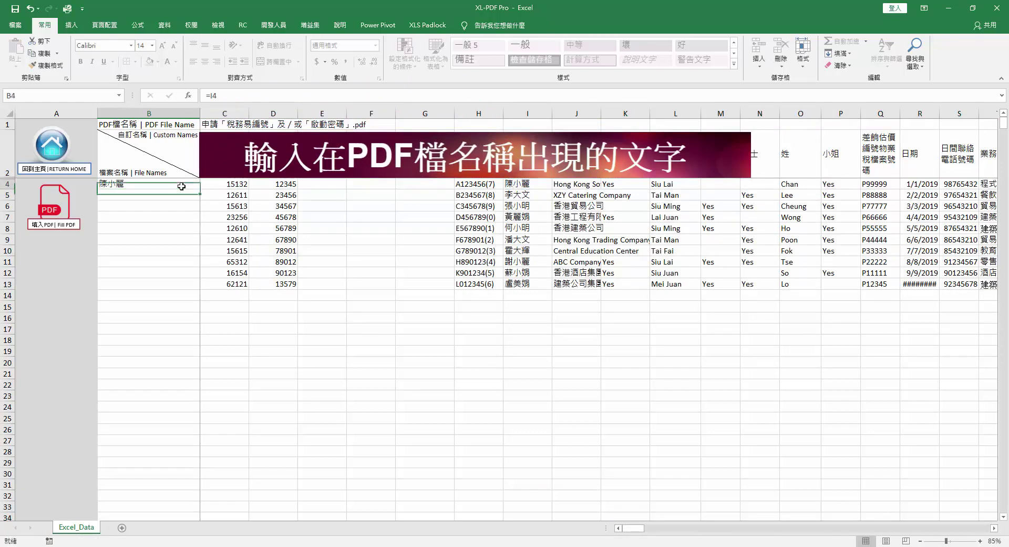
drag(200, 188, 203, 291)
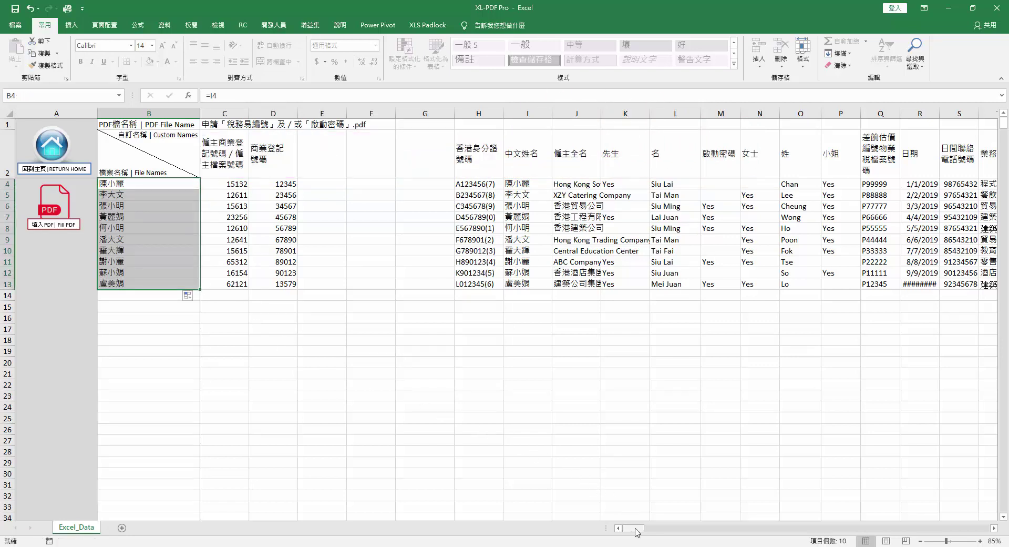
drag(637, 531, 645, 531)
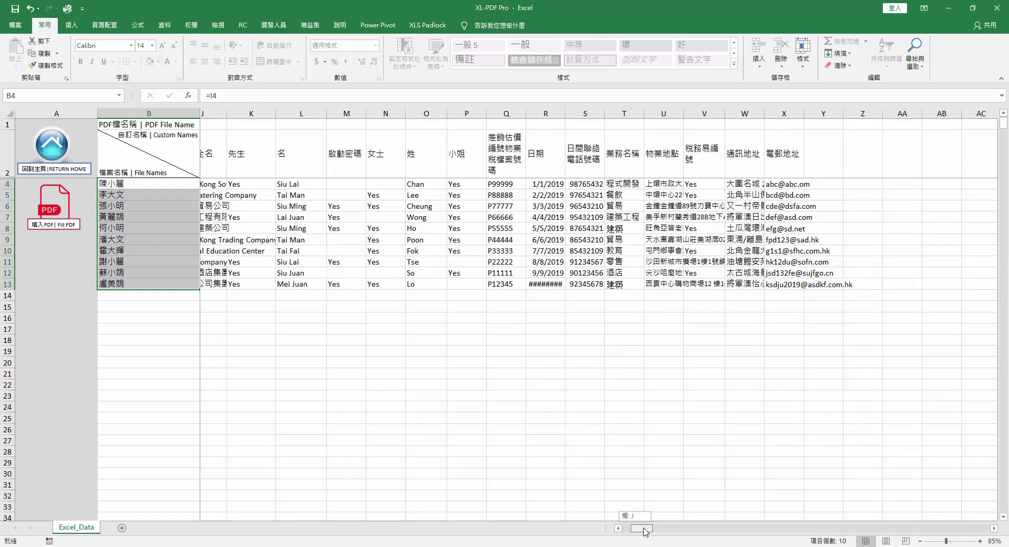
drag(646, 532, 624, 531)
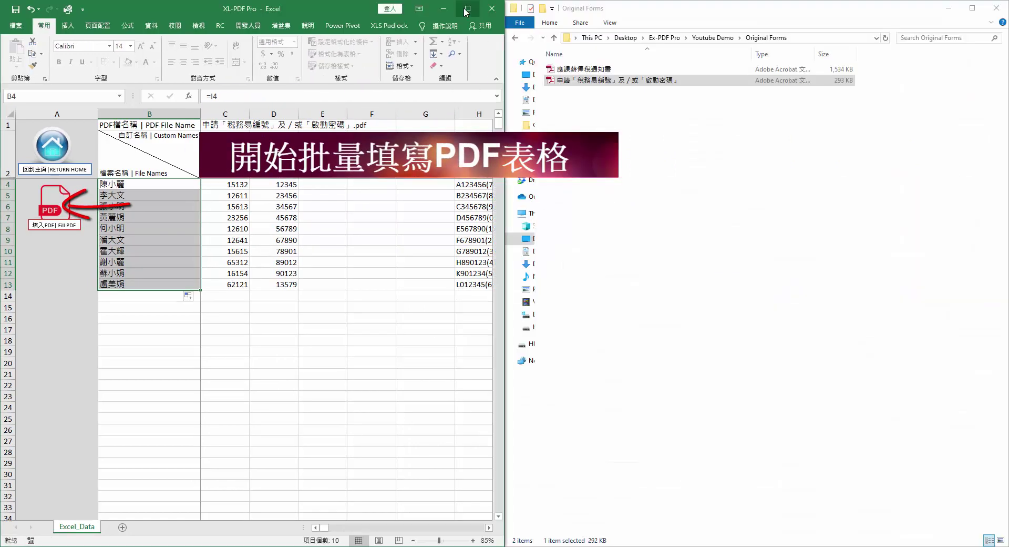
- Open the Completed Forms folder, dismiss the completion message, and select the earliest generated PDF
click(712, 38)
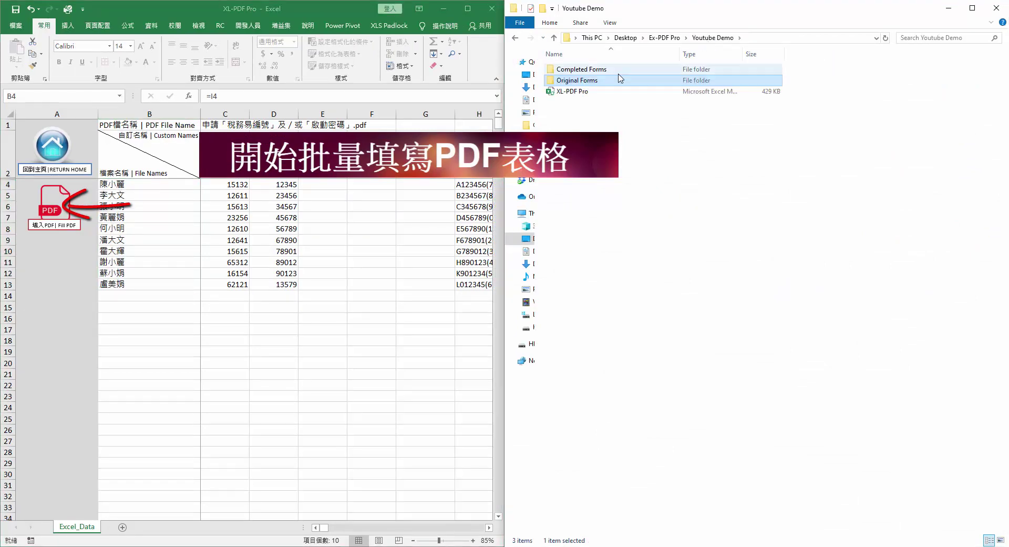
double_click(619, 70)
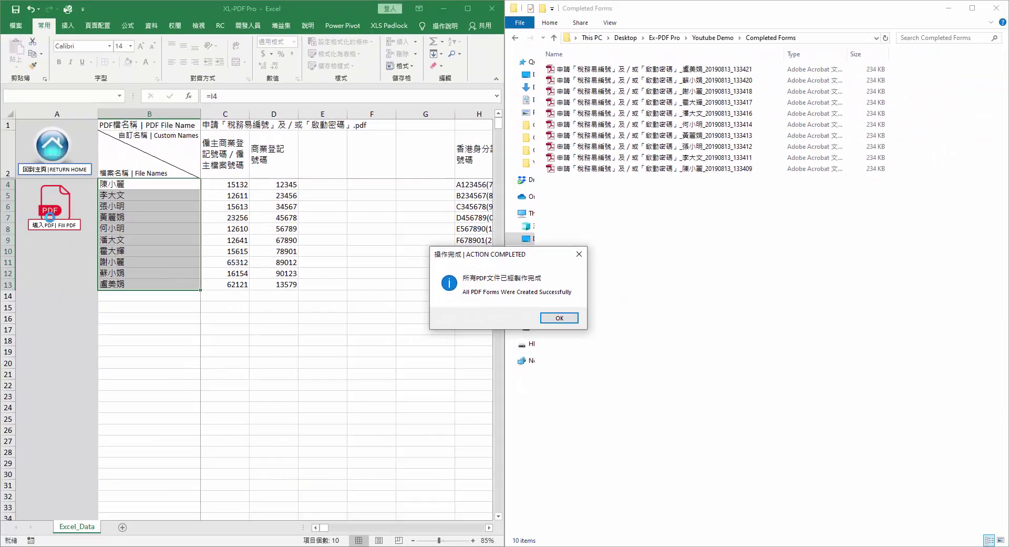
click(559, 318)
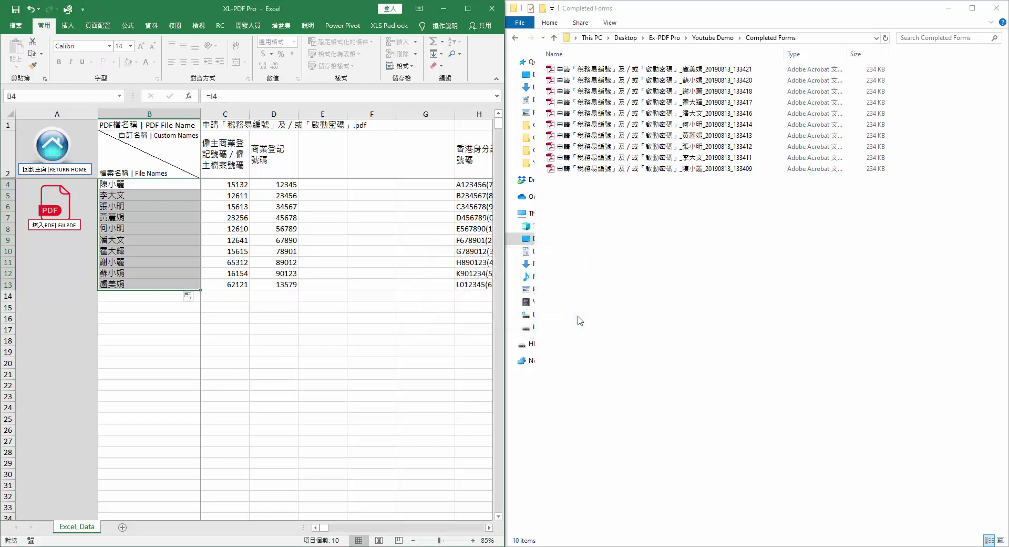
click(653, 173)
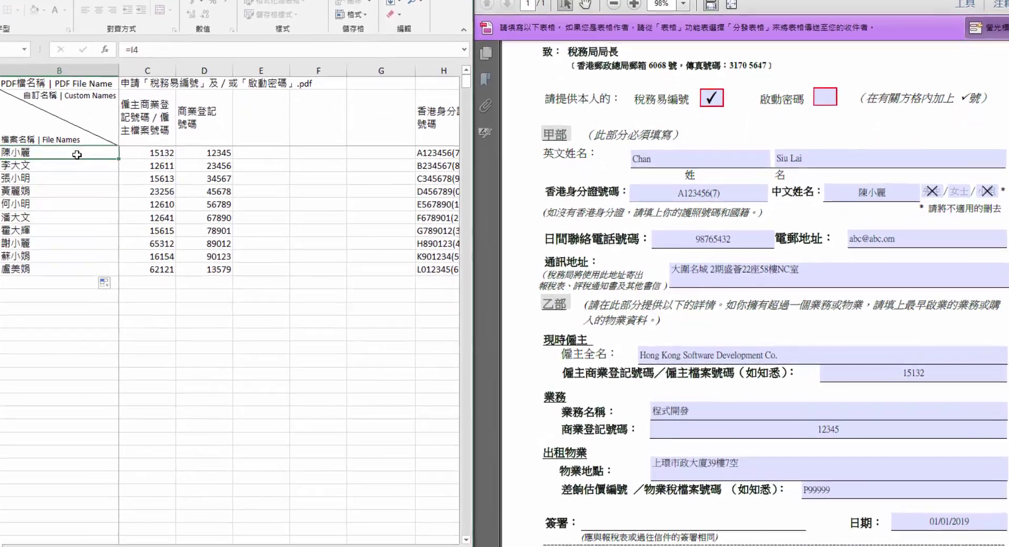
key(Right)
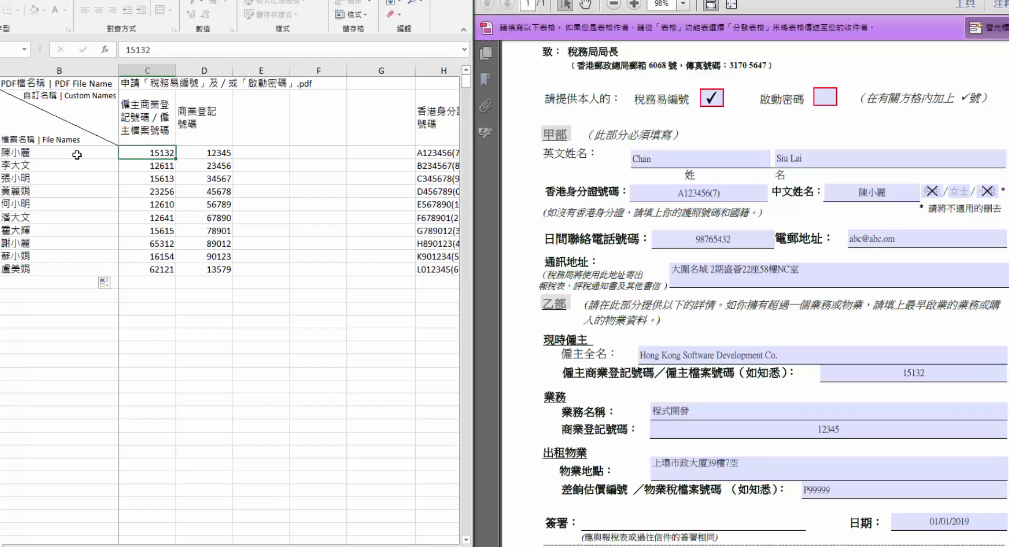
key(Right)
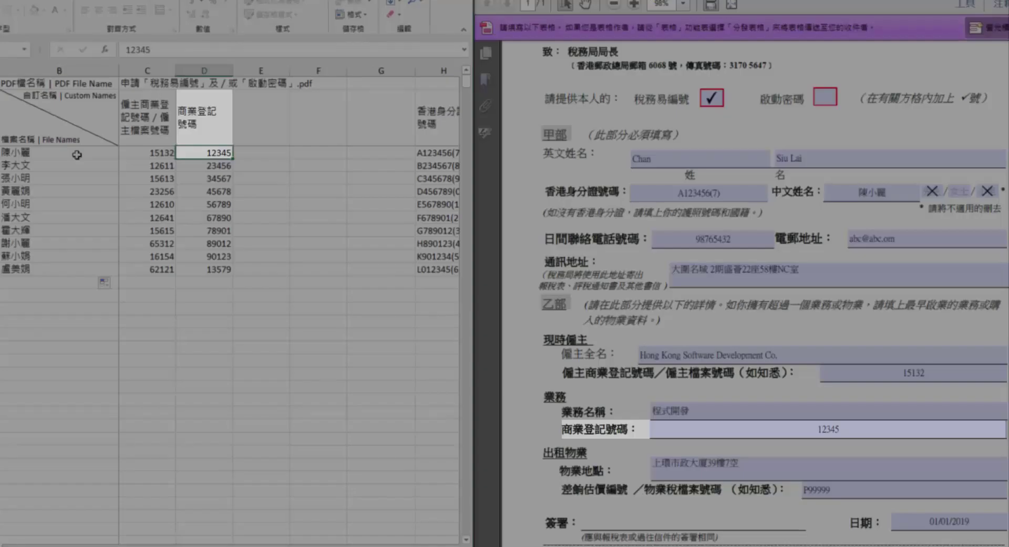
key(Right)
key(Right)
key(Right)
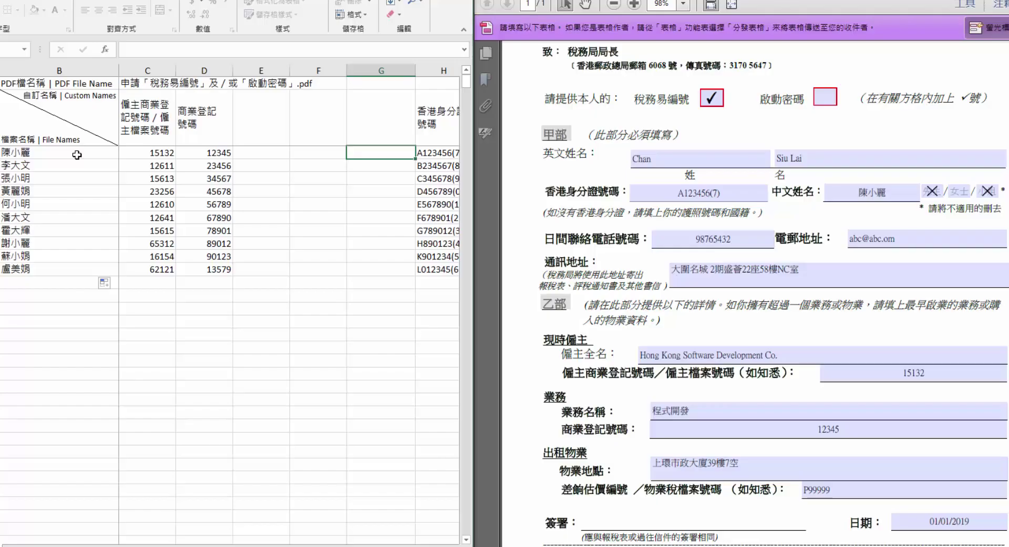
key(Right)
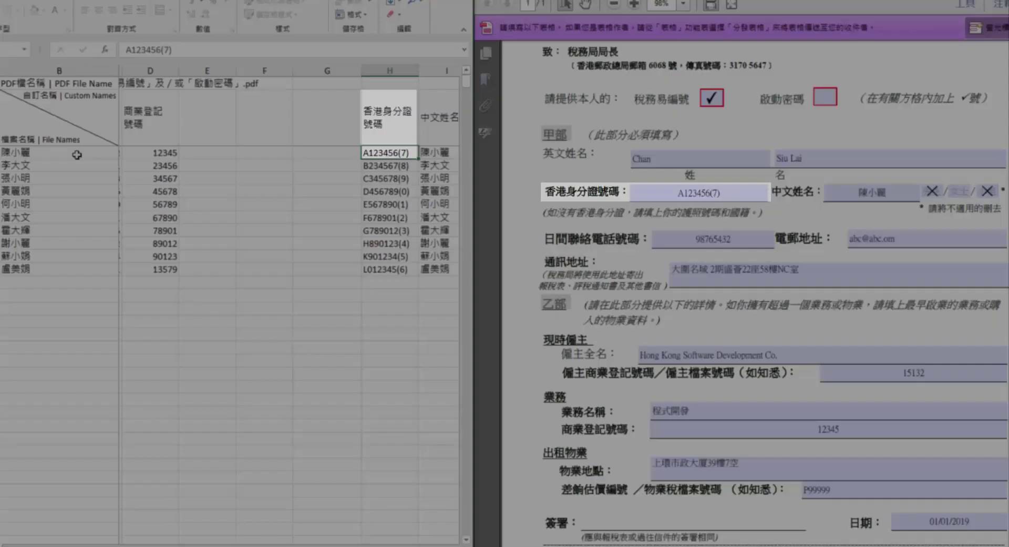
key(Right)
key(Right)
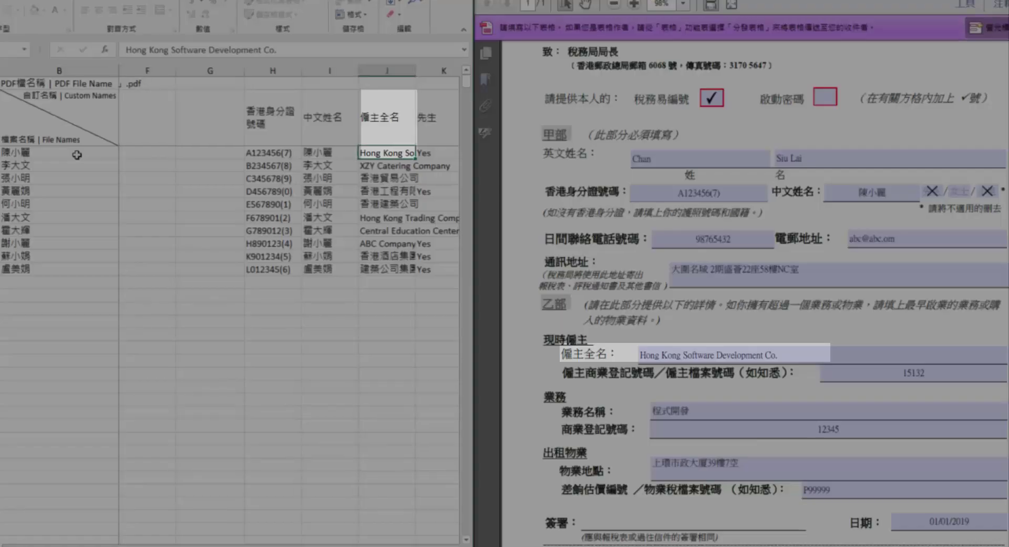
key(Right)
key(Right)
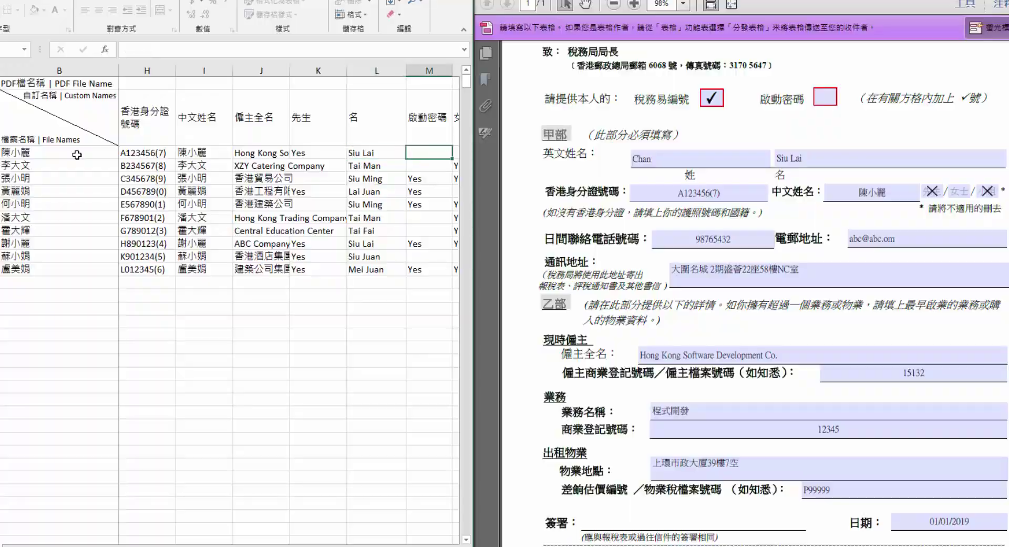
key(Right)
key(Right)
key(Right)
key(Right)
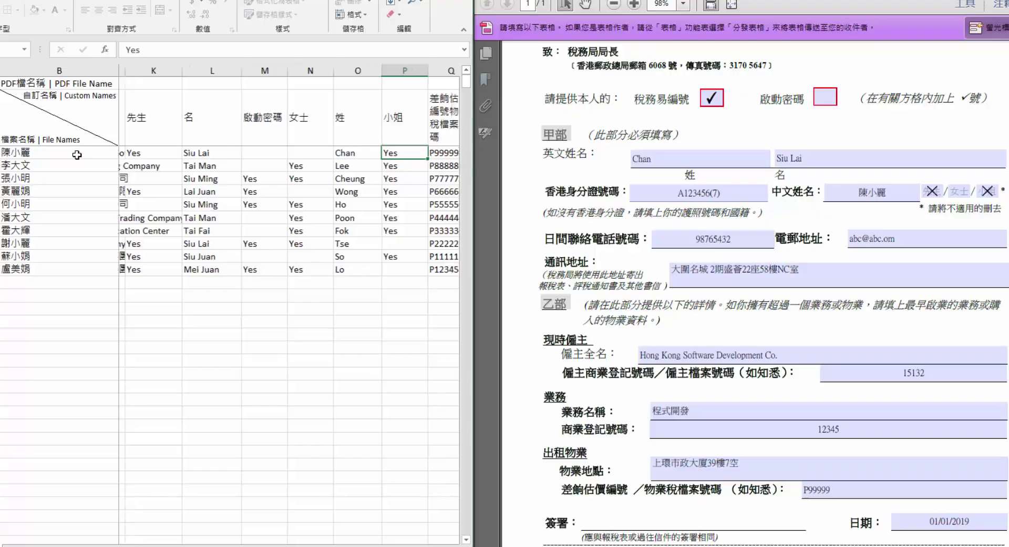
key(Right)
key(Right)
key(Right)
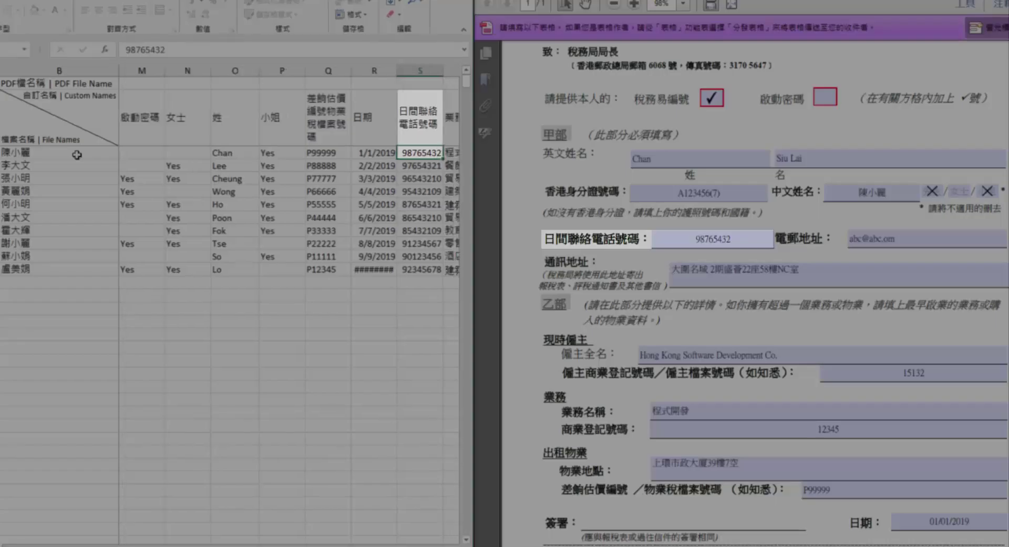
key(Right)
key(Right)
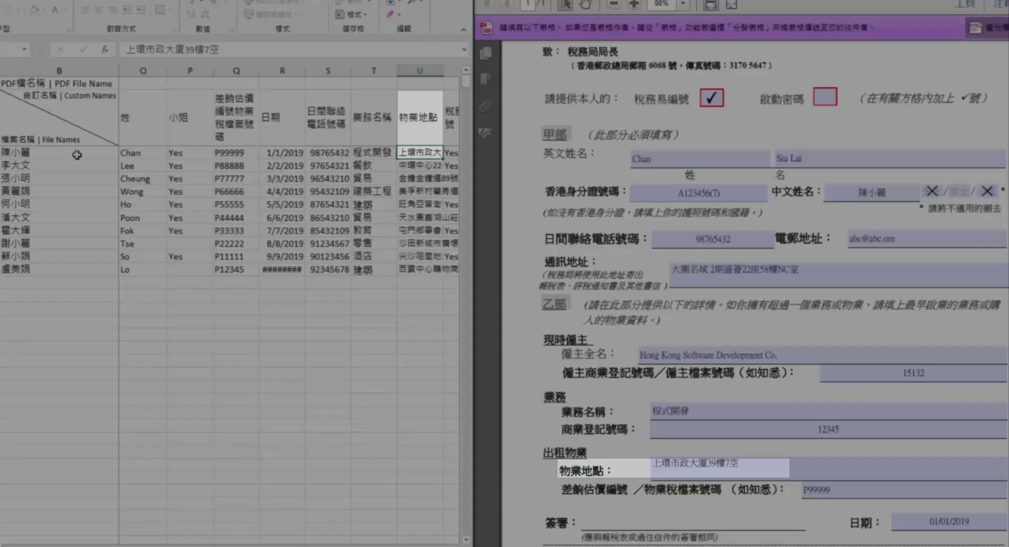
key(Right)
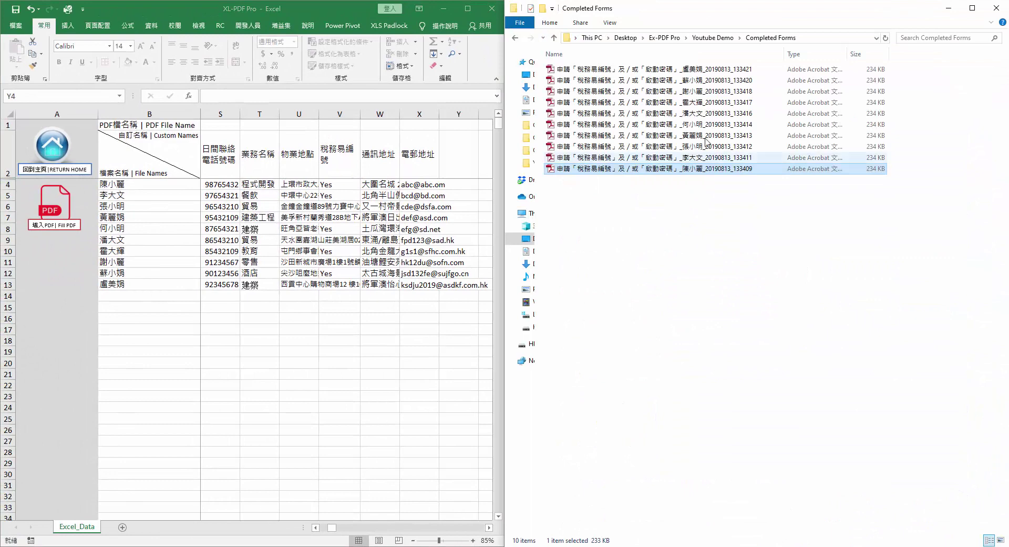
- Open the last person's completed PDF, fitted to the window width
double_click(716, 69)
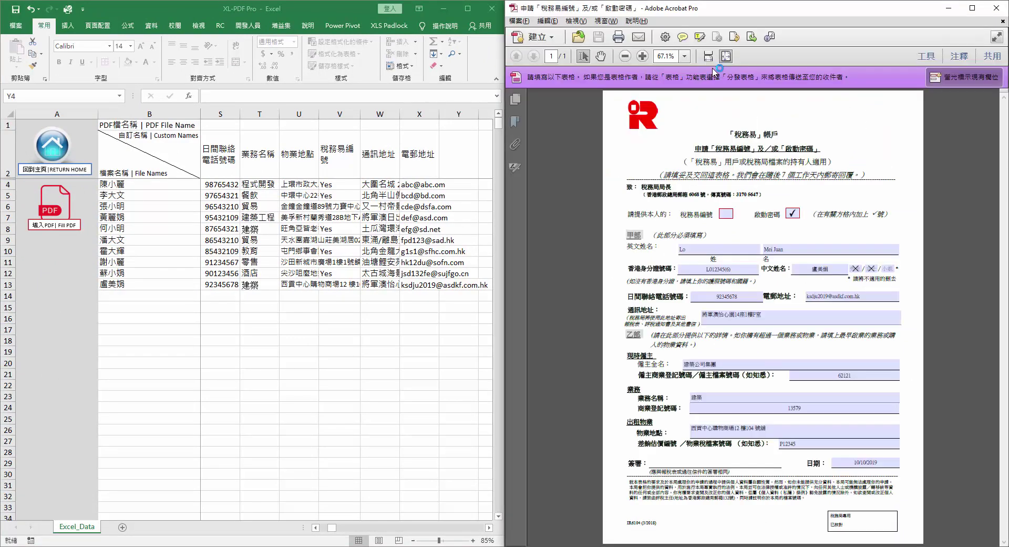
click(708, 57)
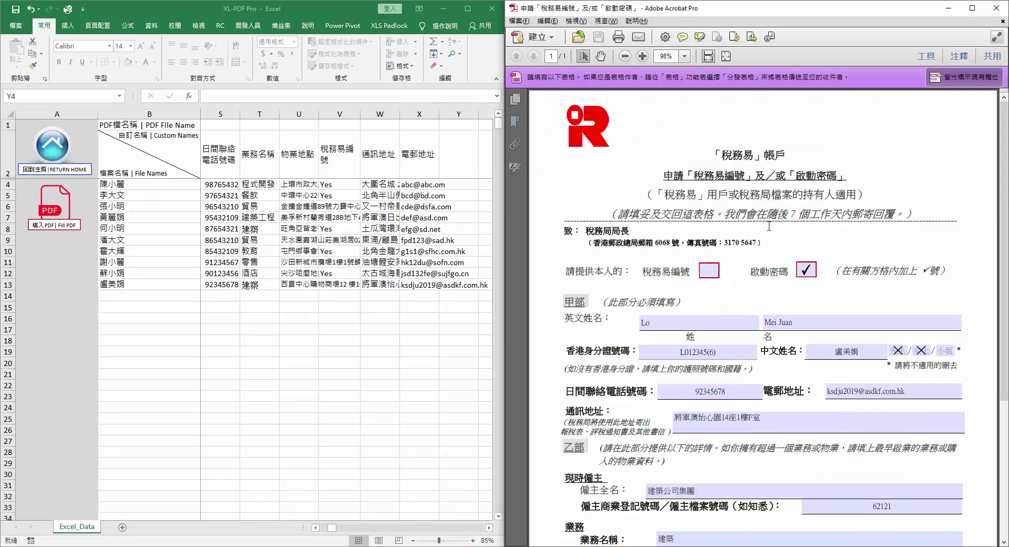
drag(1007, 140, 1004, 247)
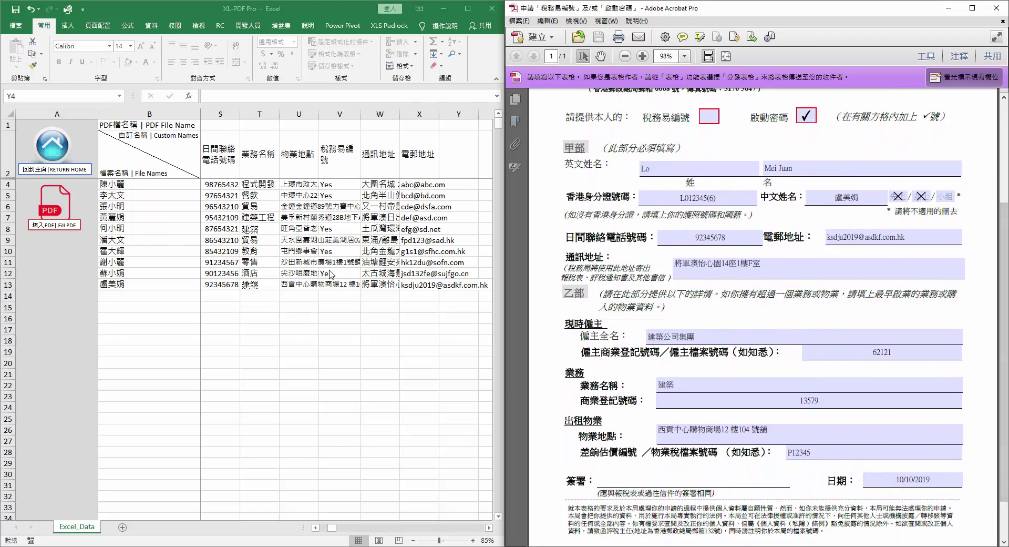
- Check row 13's values, through the given name, phone and address, against the form fields
click(137, 286)
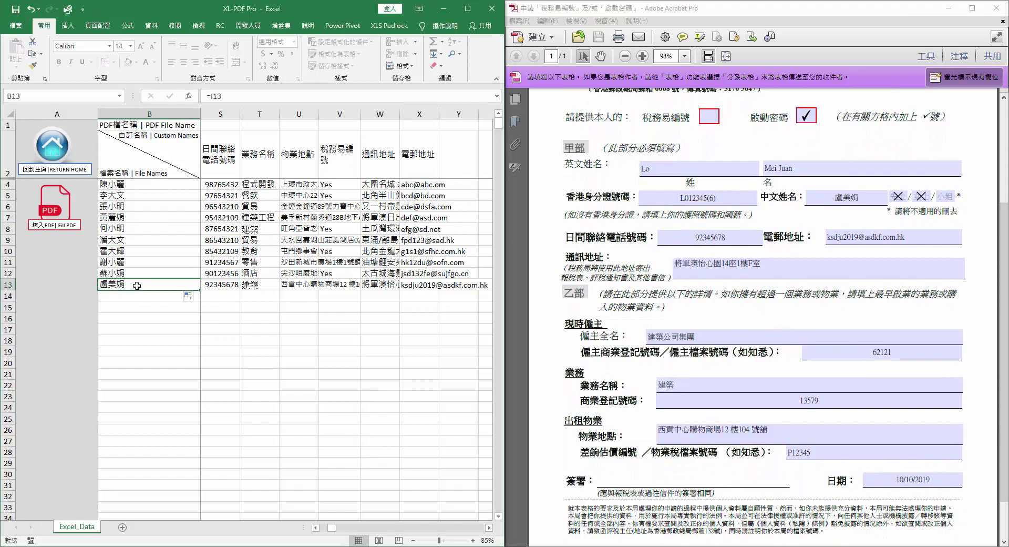
key(Right)
key(Right)
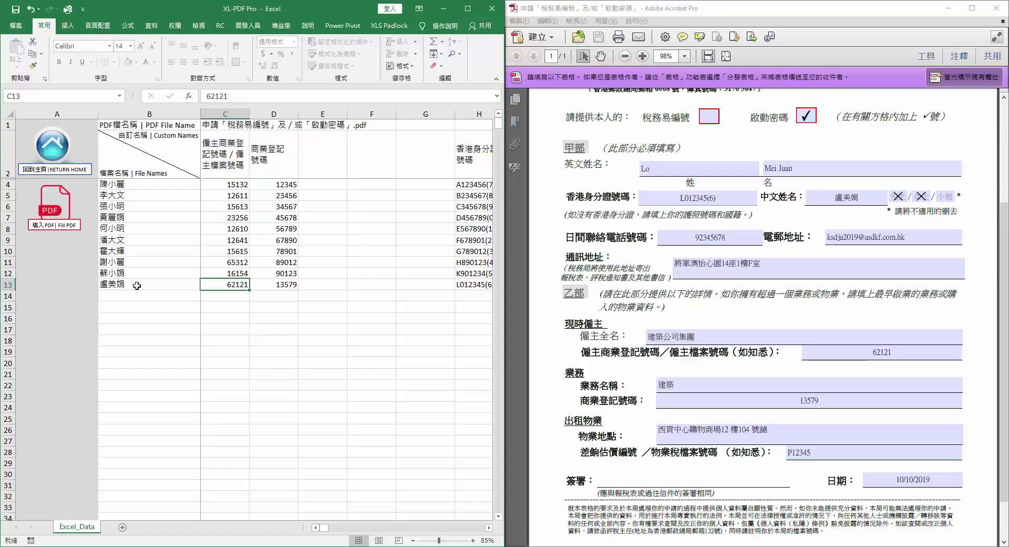
key(Right)
key(Right)
key(Right)
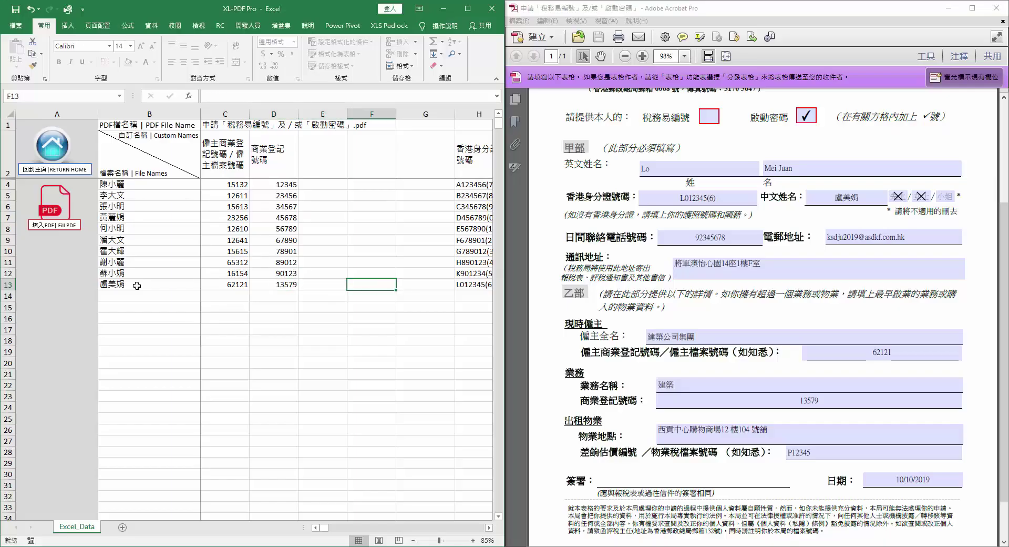
key(Right)
key(Right)
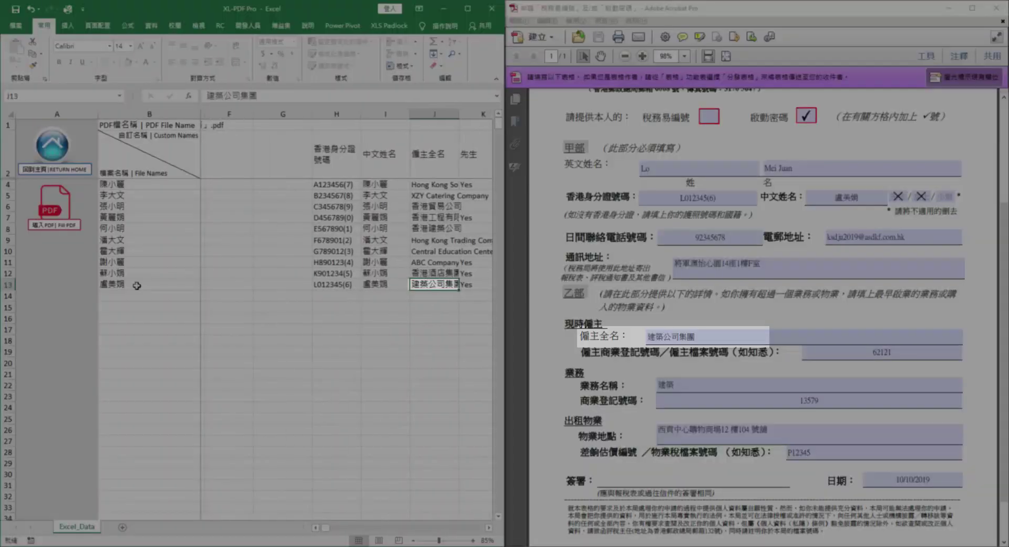
key(Right)
key(Right)
key(Right)
key(Right)
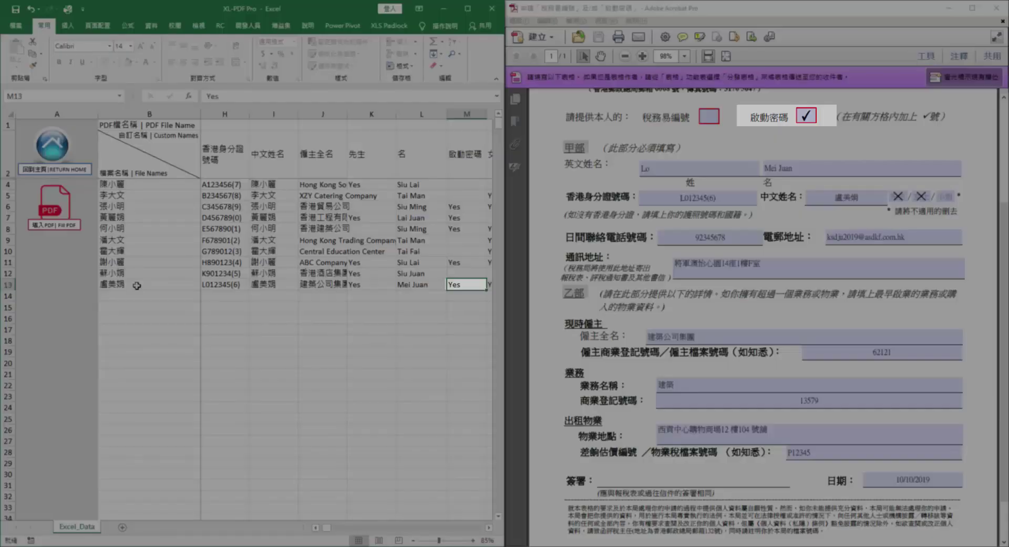
key(Right)
key(Right)
key(Right)
key(Right)
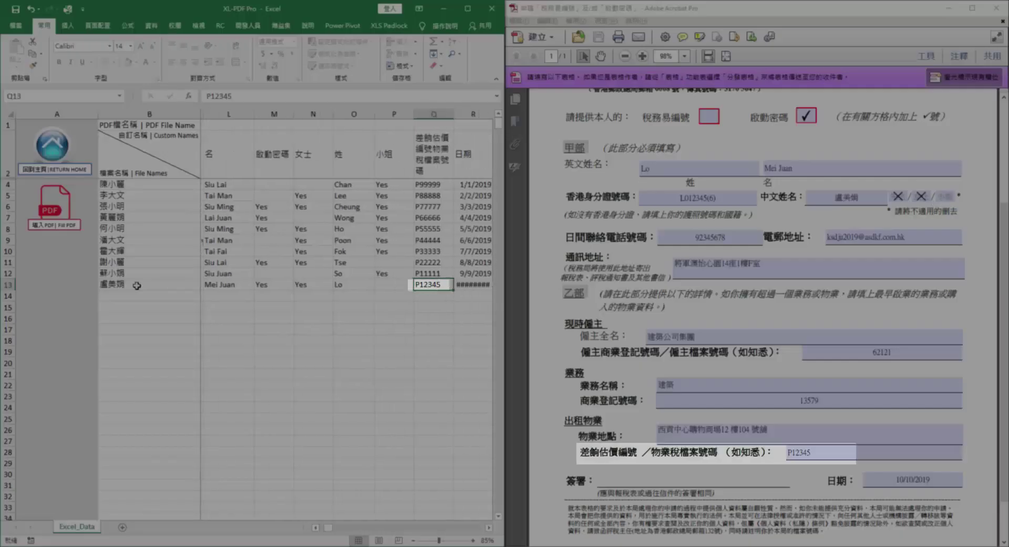
key(Right)
key(Right)
key(Right)
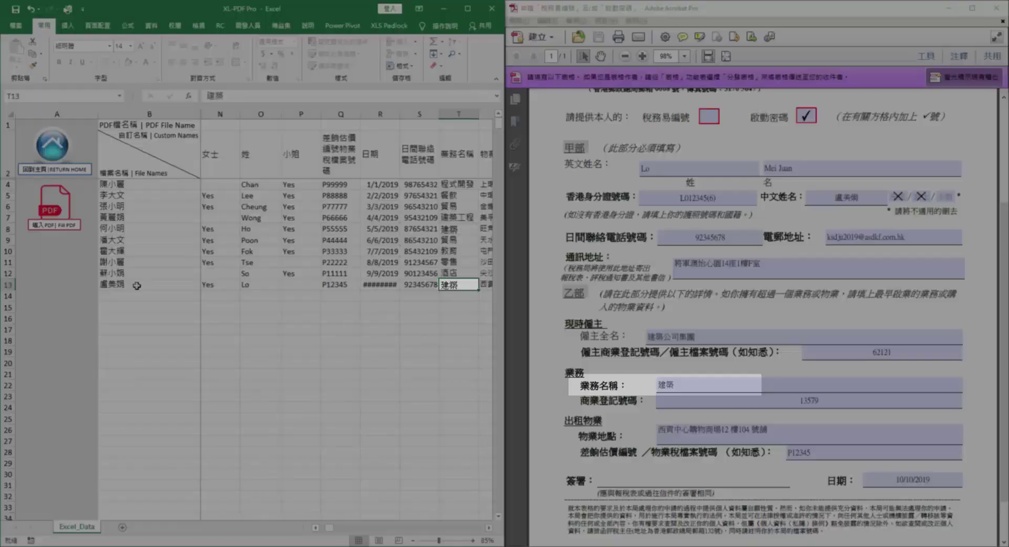
key(Right)
key(Right)
key(Right)
key(Right)
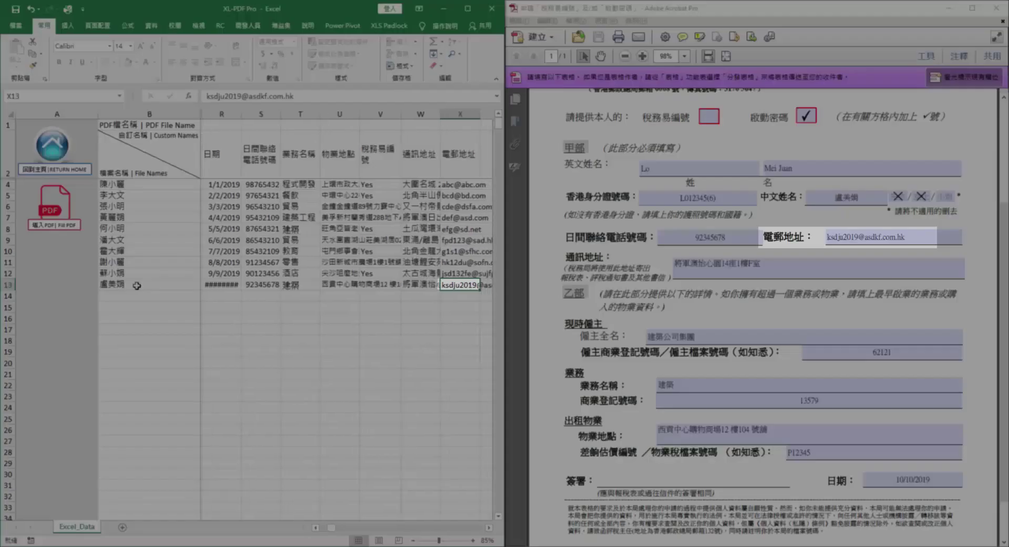
key(Right)
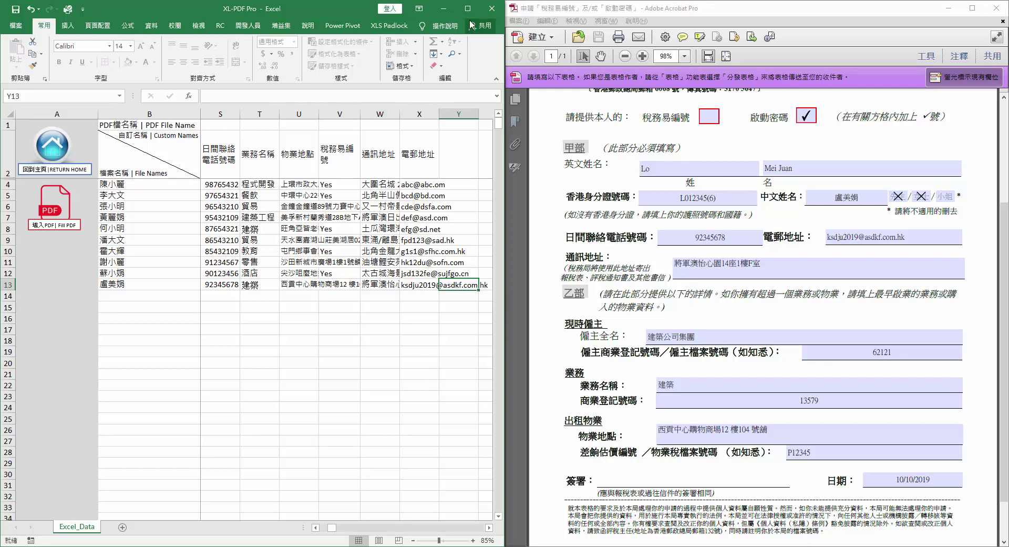
click(469, 9)
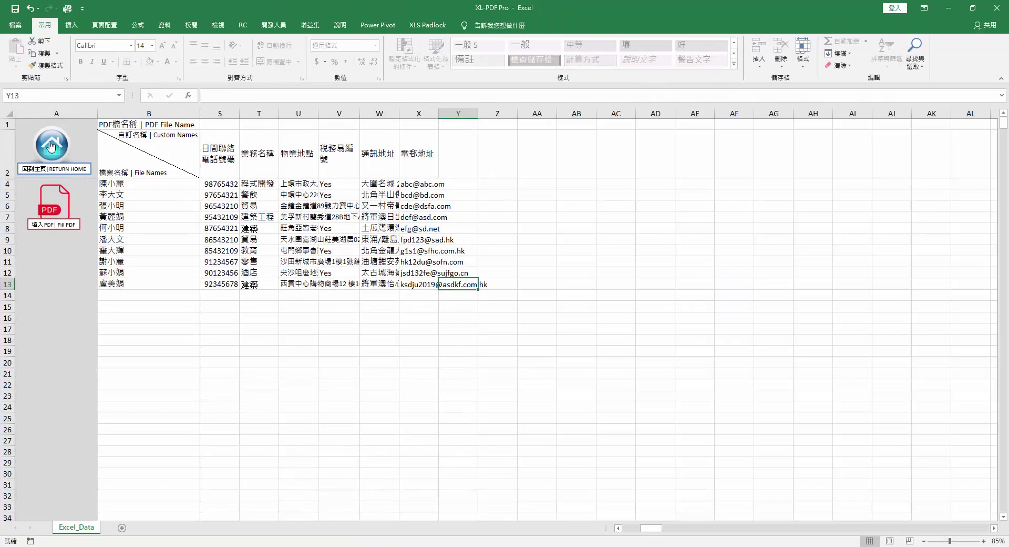
- Return the workbook to its home sheet and reopen the Original Forms folder in Explorer
click(51, 146)
click(492, 318)
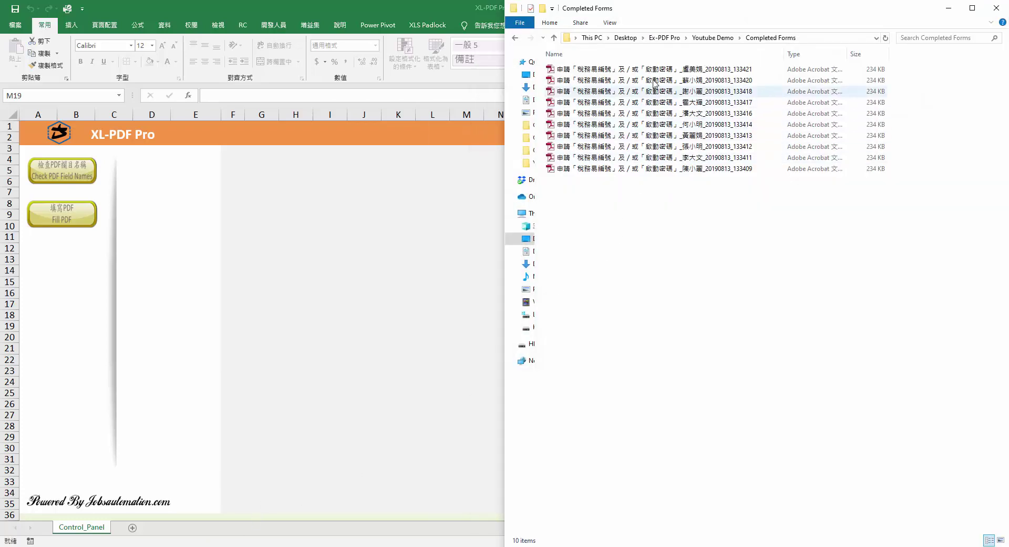
click(515, 39)
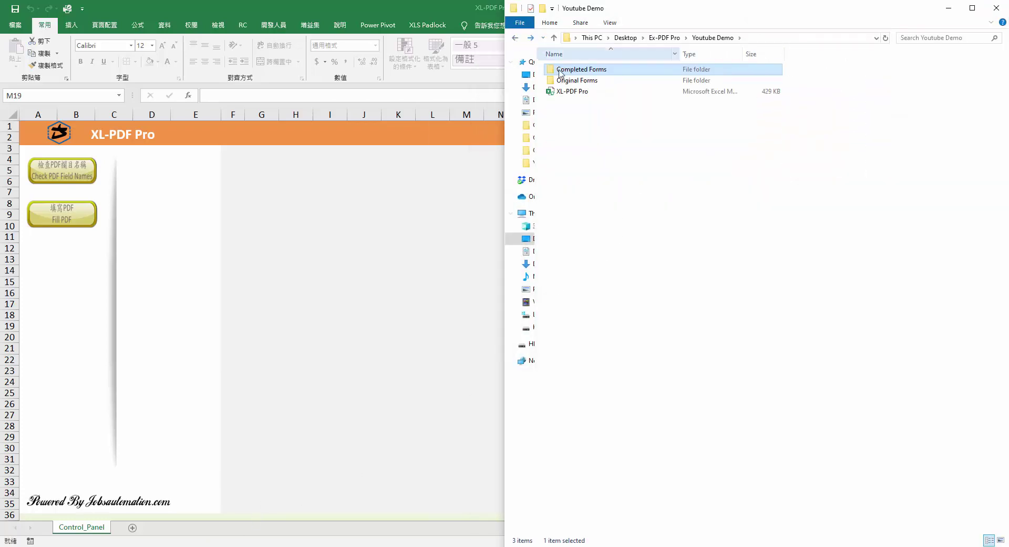
double_click(575, 81)
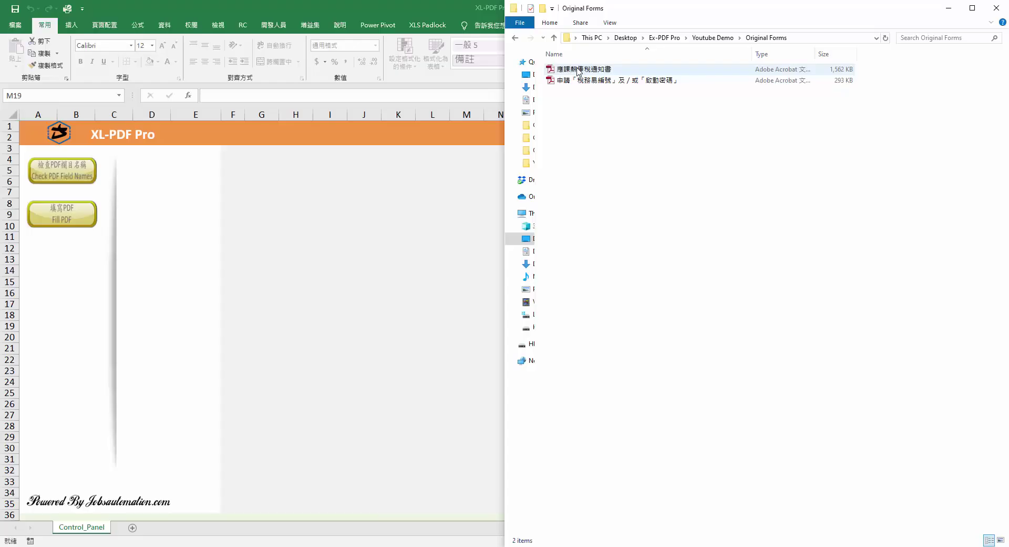
- Open the 應課薪俸稅通知書 form and zoom it to 125%
click(578, 69)
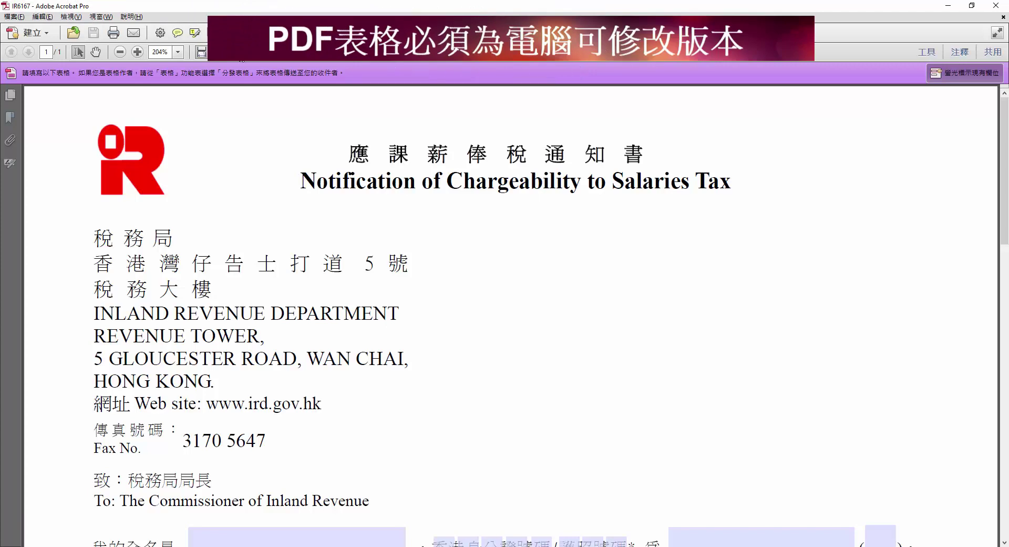
key(ctrl+0)
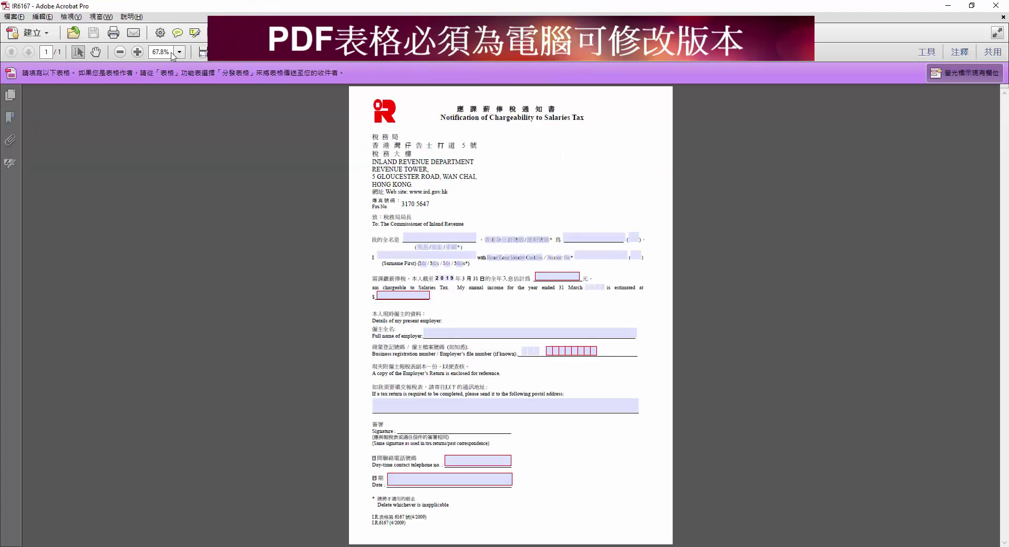
click(137, 51)
click(137, 51)
click(137, 51)
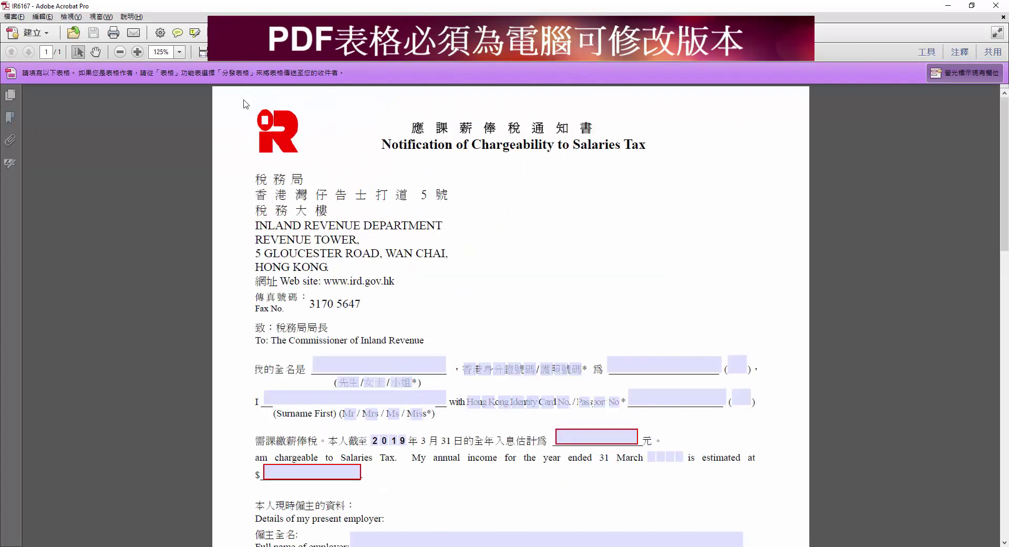
scroll(545, 214, down, 1)
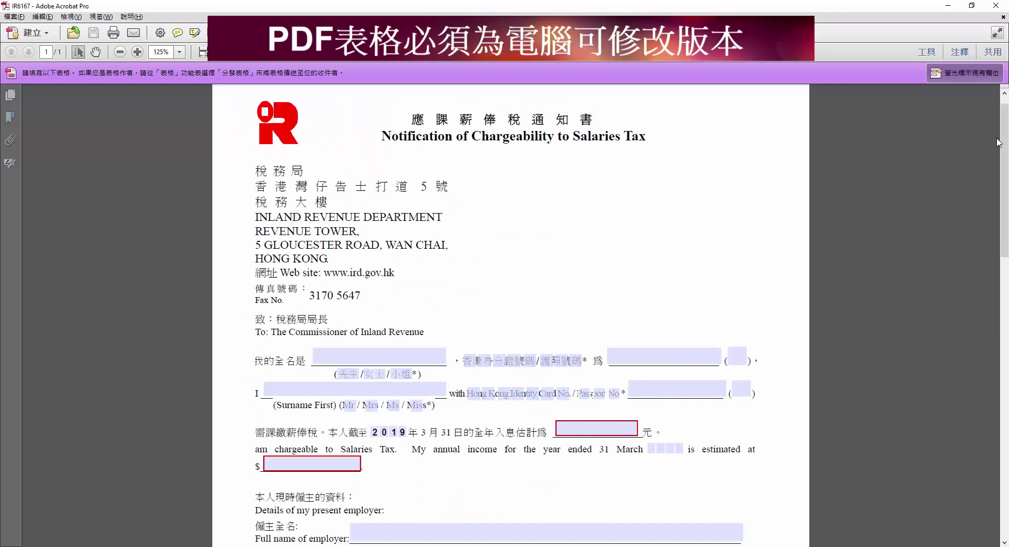
mouse_move(998, 142)
mouse_down()
mouse_move(988, 230)
mouse_move(926, 236)
mouse_up()
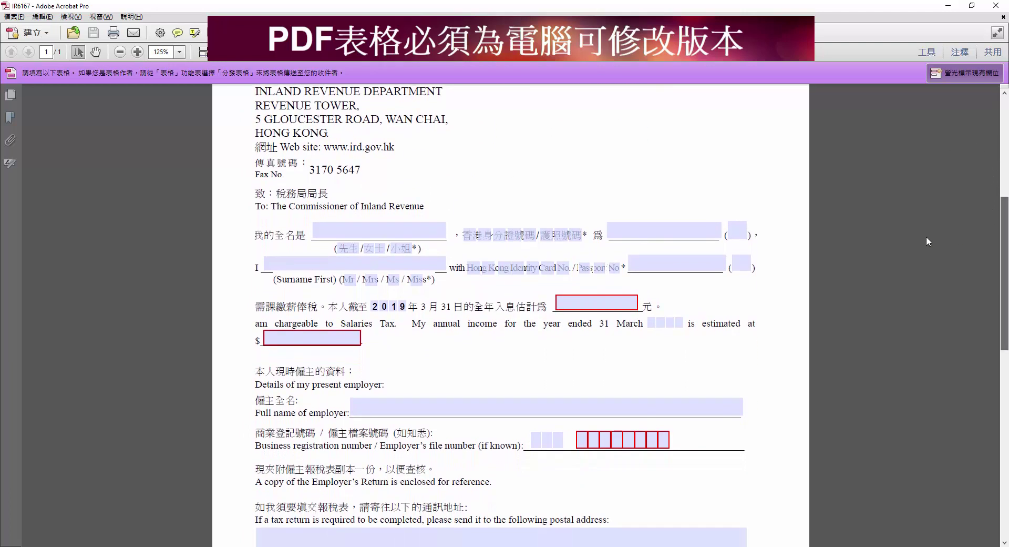
- Mark test crosses in the 先生, Mr, Mrs and passport number checkboxes, then close the form
click(345, 253)
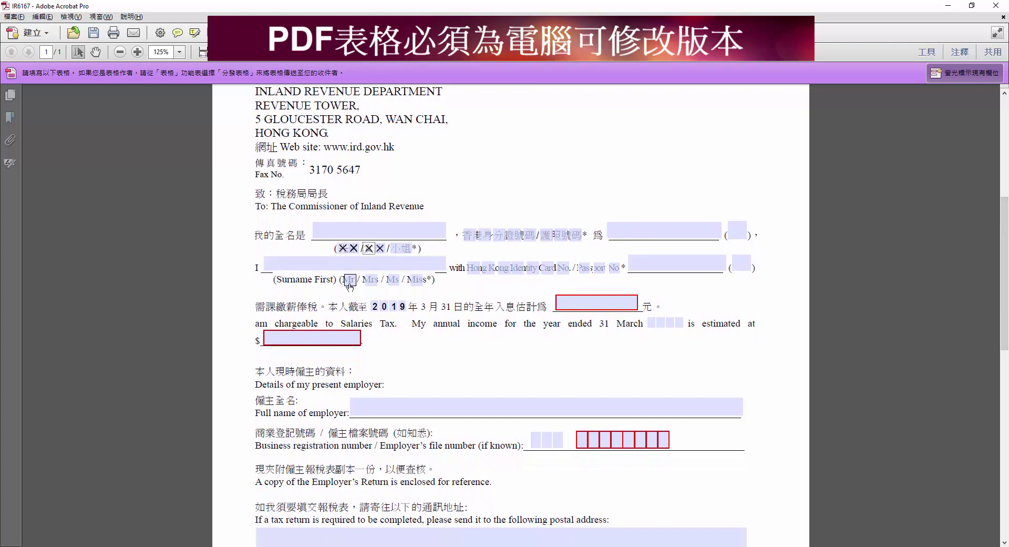
click(349, 280)
click(371, 280)
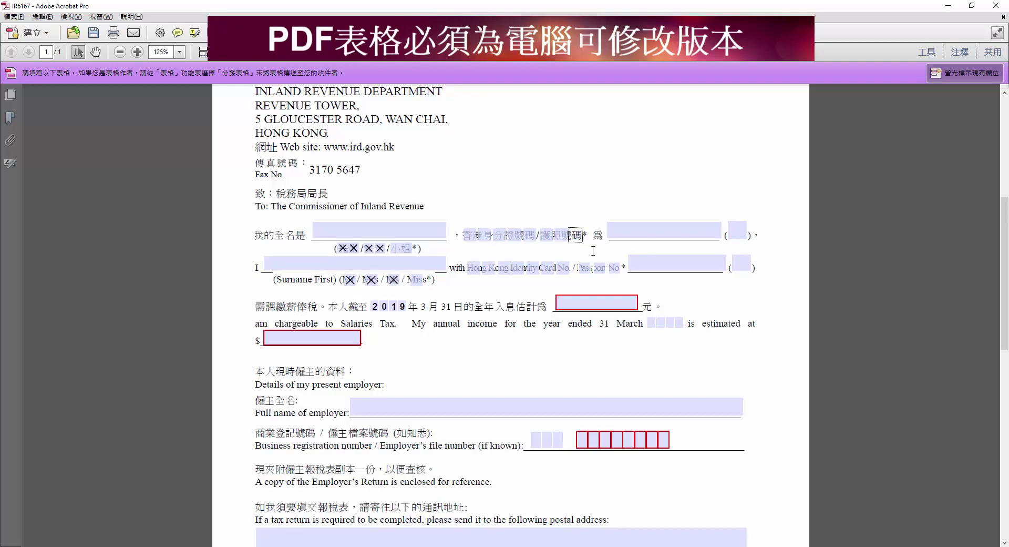
click(601, 269)
click(601, 270)
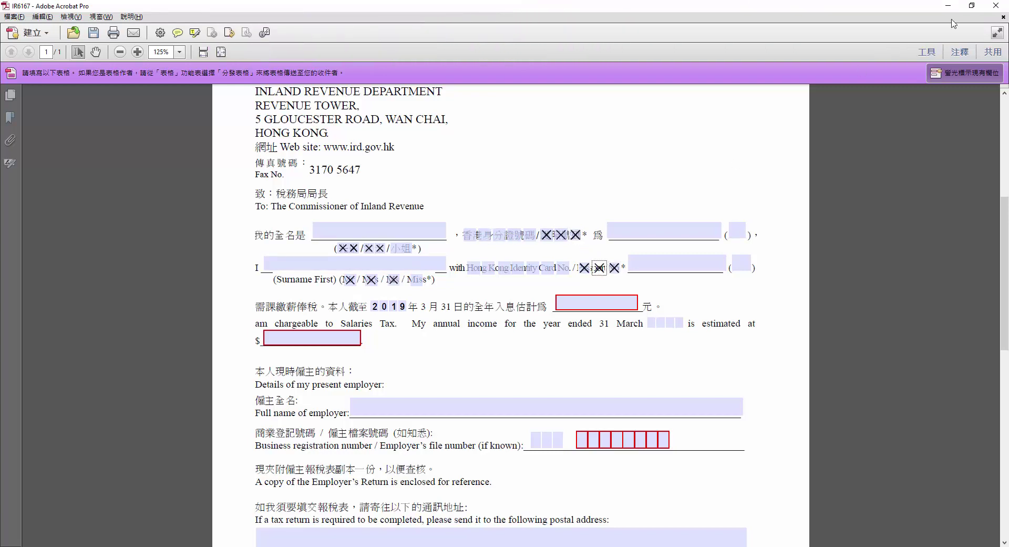
click(996, 5)
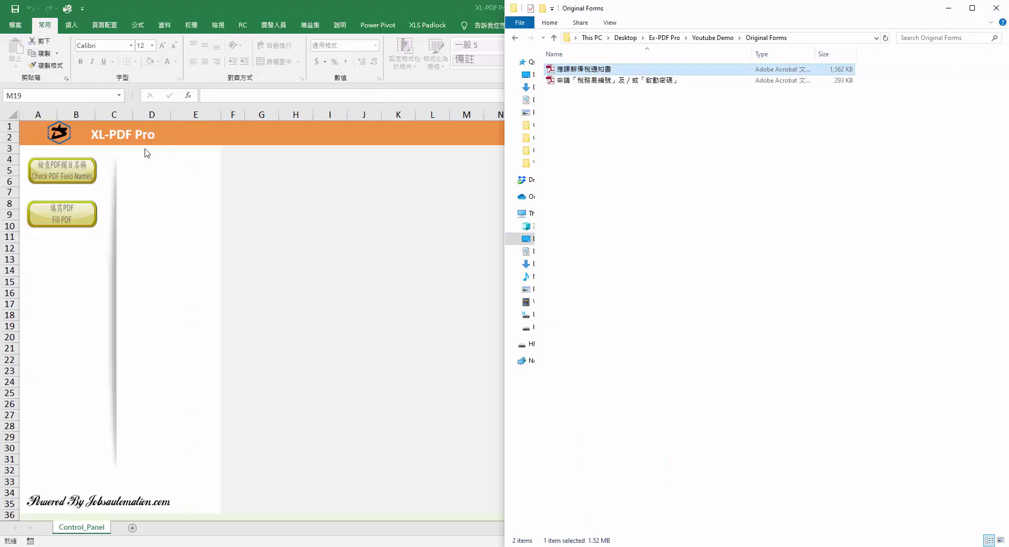
- Load 應課薪俸稅通知書.pdf's field names and values into the PDF_Fields_Settings sheet with Check PDF Field Names
click(88, 177)
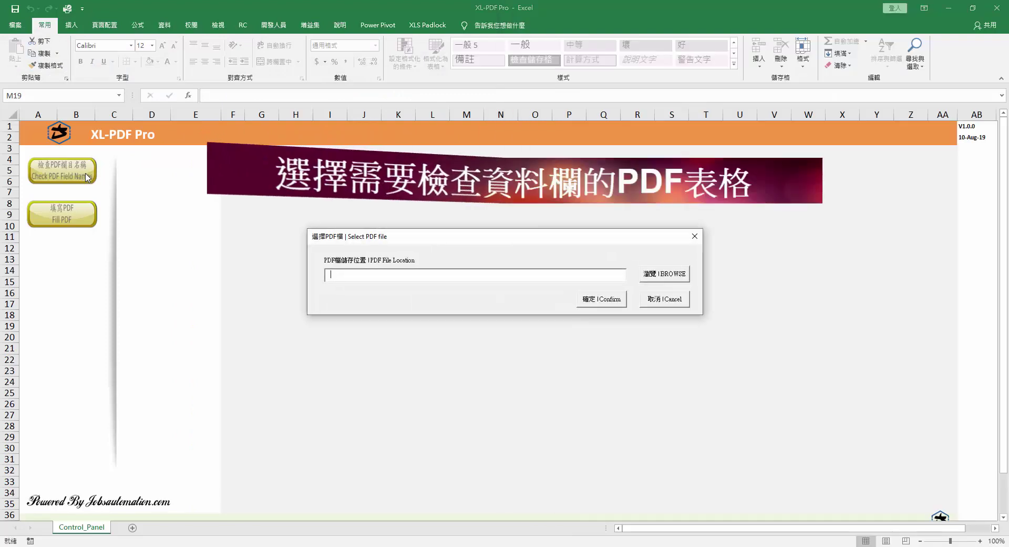
click(664, 273)
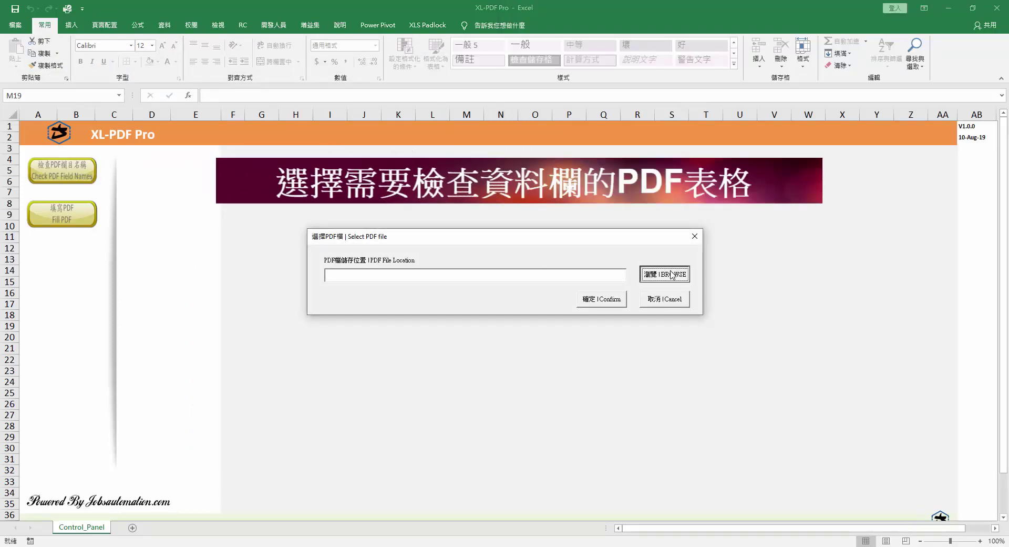
click(450, 318)
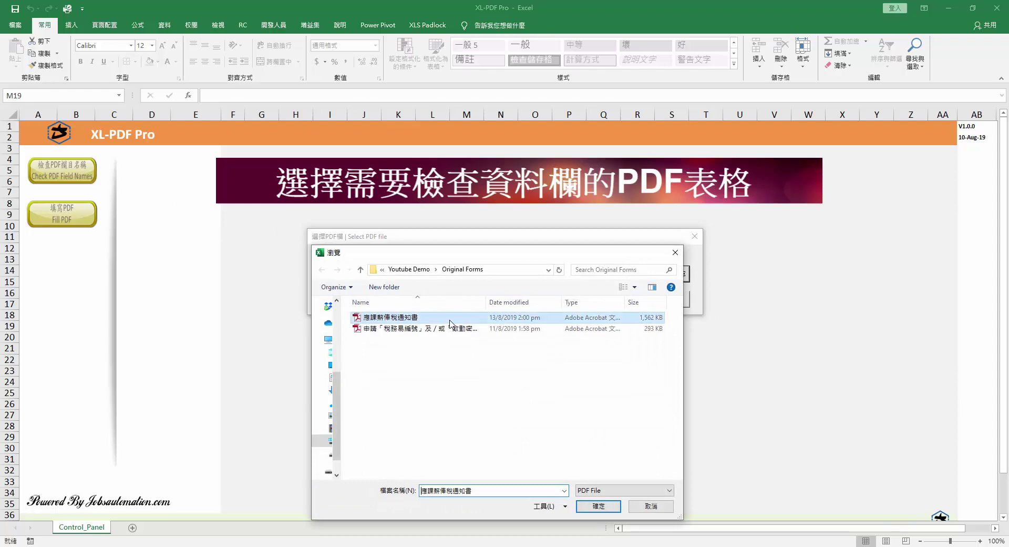
click(599, 507)
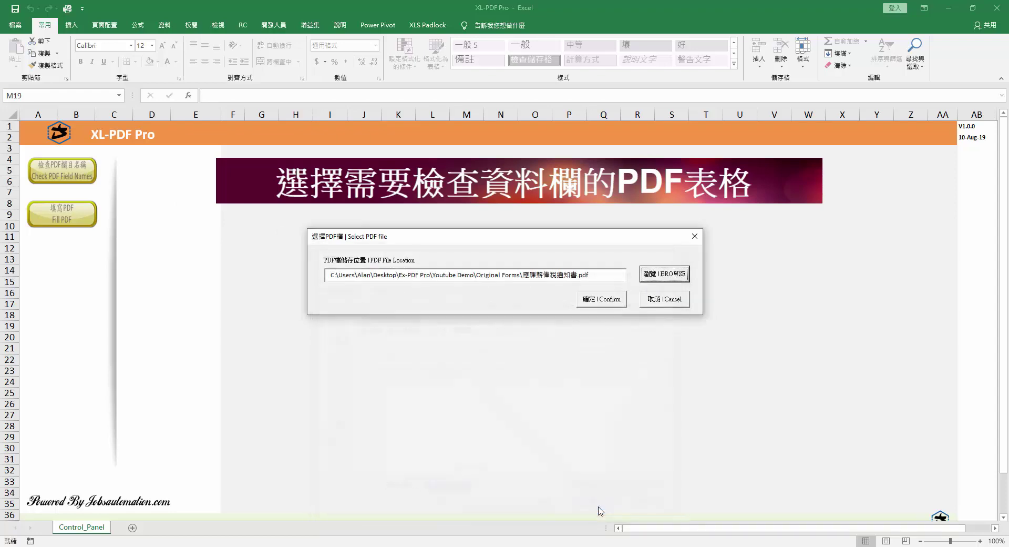
click(602, 300)
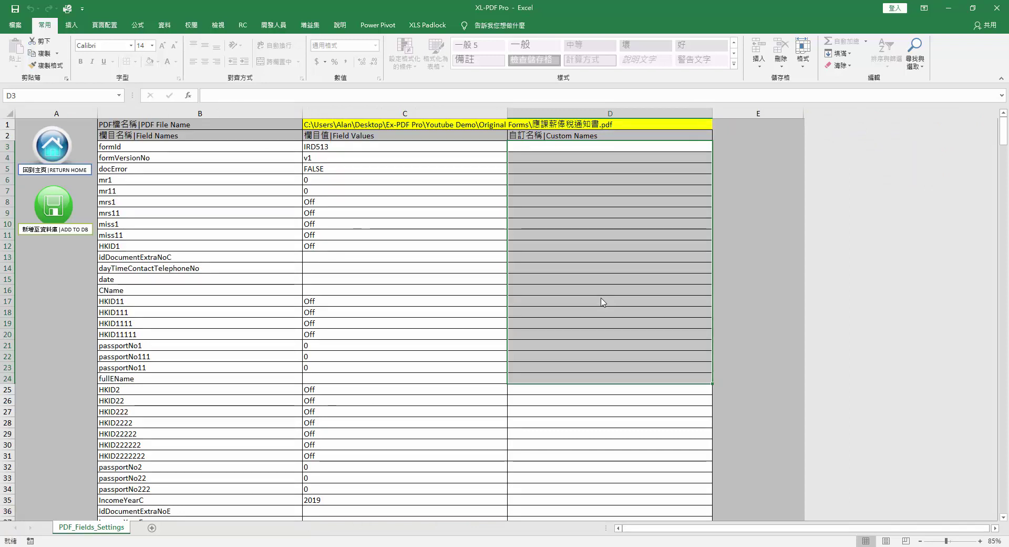
- Paste the custom names into column D from D3 and check them down to the income entries
click(576, 151)
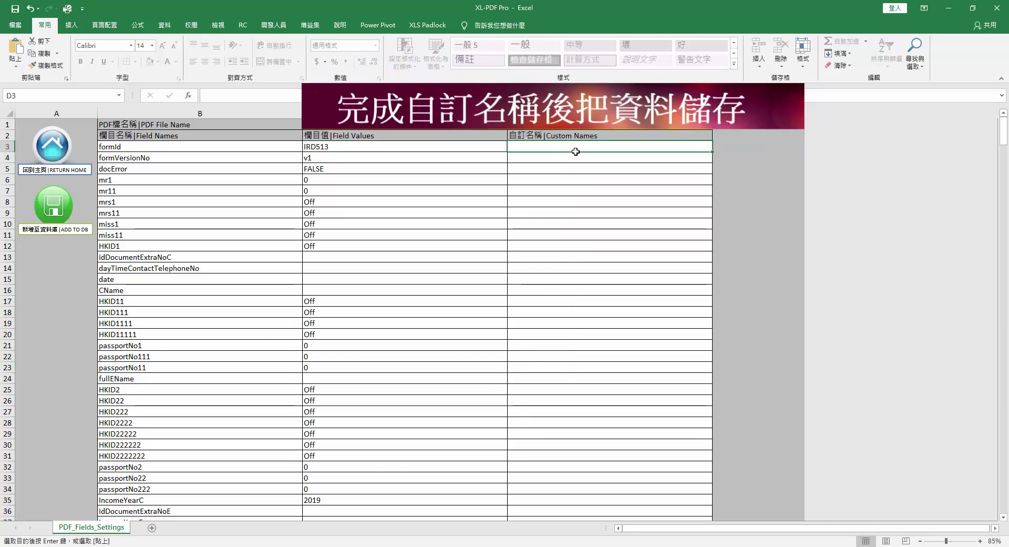
key(ctrl+v)
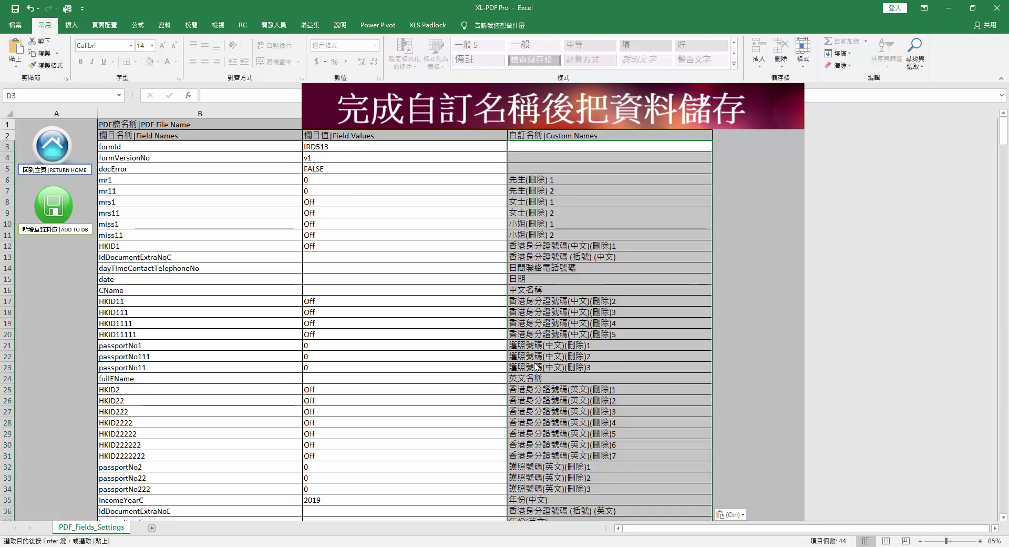
key(Down)
key(Down)
key(Down)
key(Down)
key(Down)
key(Down)
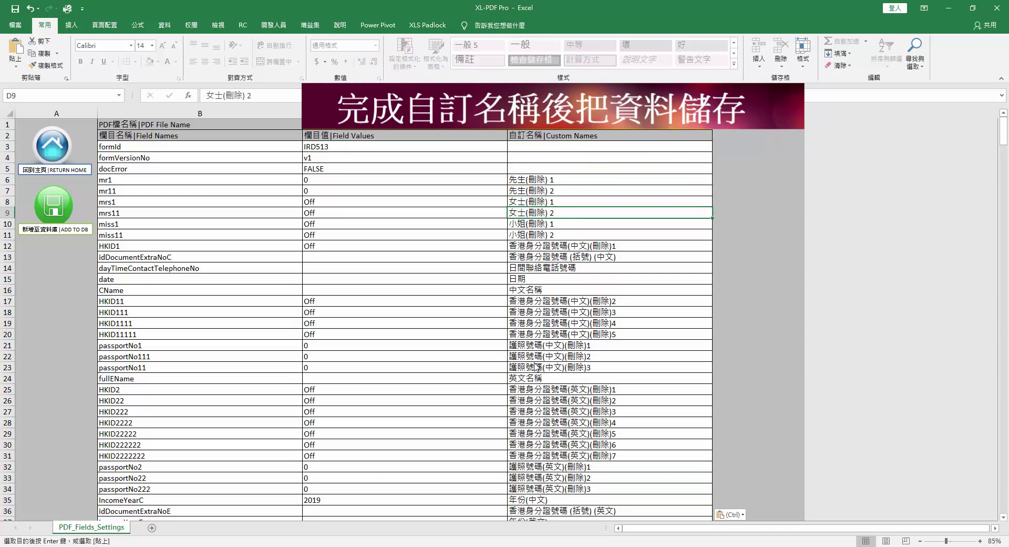
key(Down)
key(Down)
key(Down)
key(Down)
key(Down)
key(Down)
key(Down)
key(Down)
key(Down)
key(Down)
key(Down)
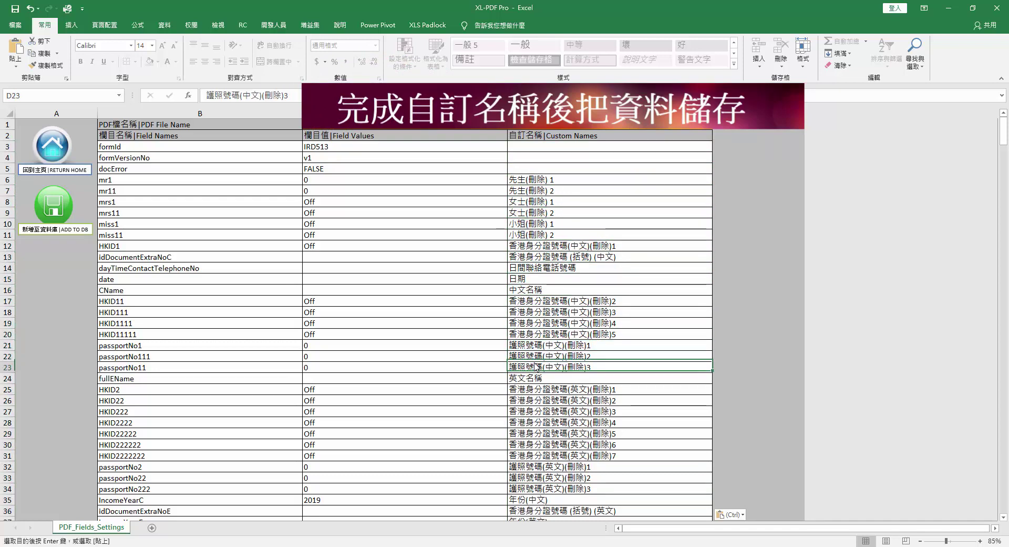
key(Down)
key(Down)
key(Down)
key(Down)
key(Down)
key(Down)
key(Down)
key(Down)
key(Down)
key(Down)
key(Down)
key(Down)
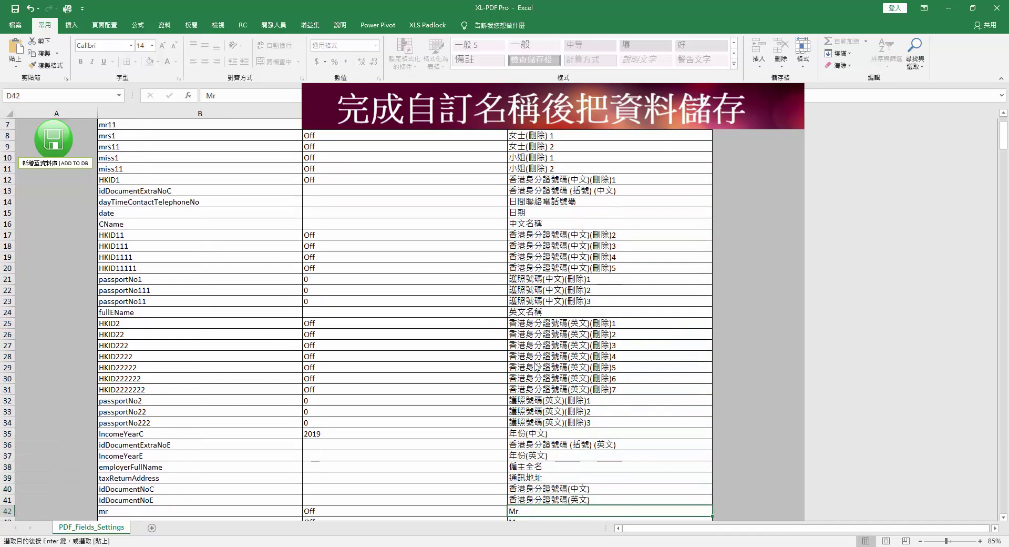
key(Down)
key(Down)
key(Down)
key(Down)
key(Down)
key(Down)
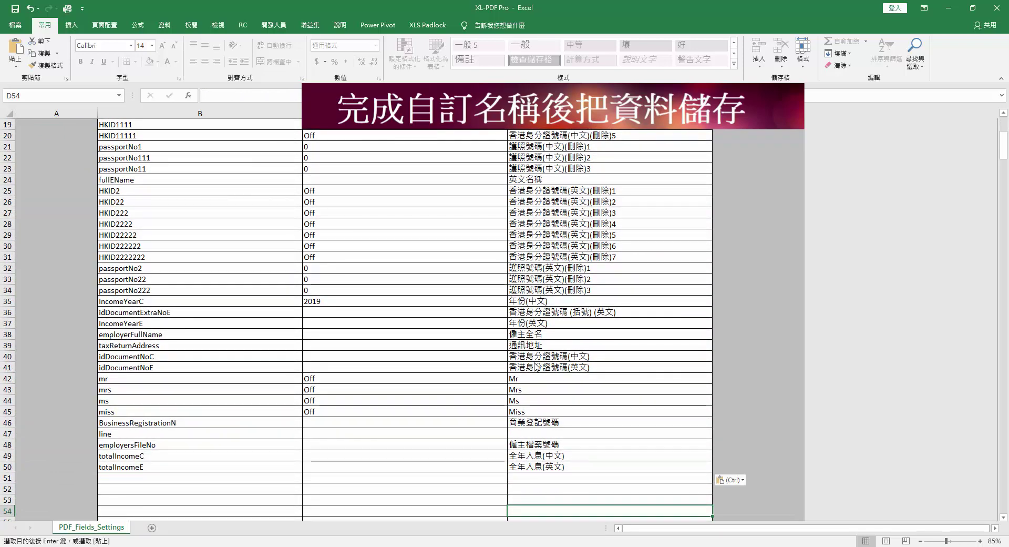
key(Up)
key(Up)
key(Up)
key(Up)
key(Up)
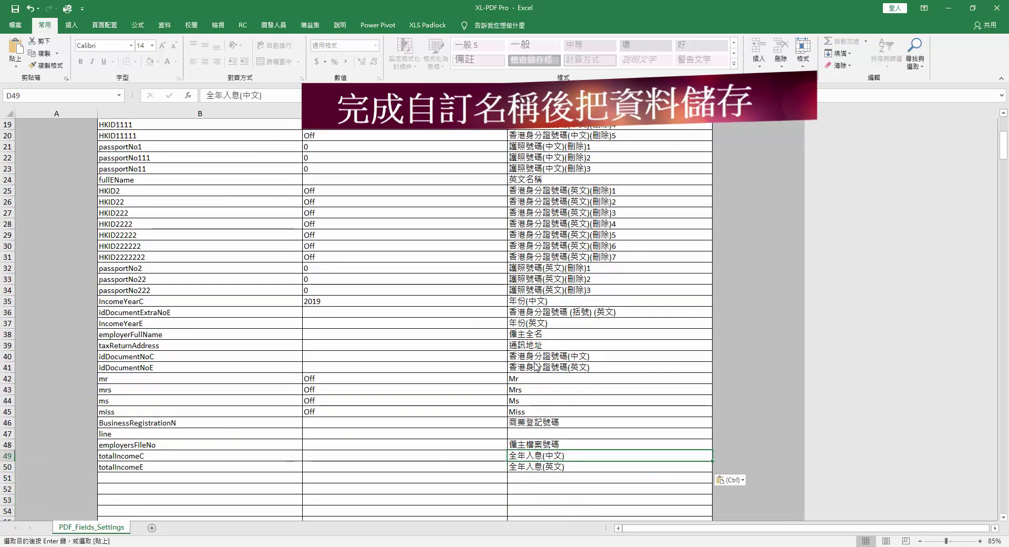
- Add the 應課薪俸稅通知書 custom names to the database, then return to the main page
drag(1003, 143, 1002, 119)
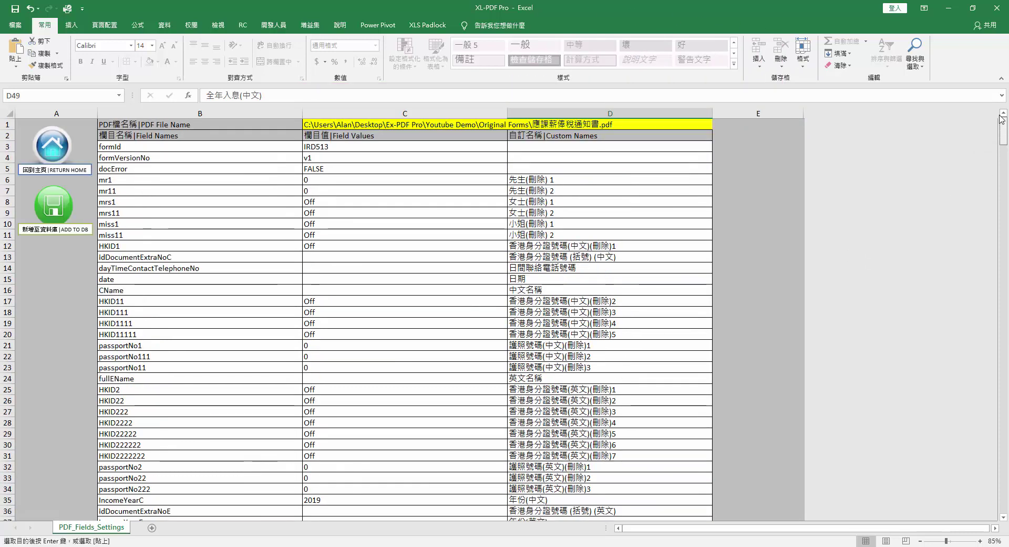
click(65, 205)
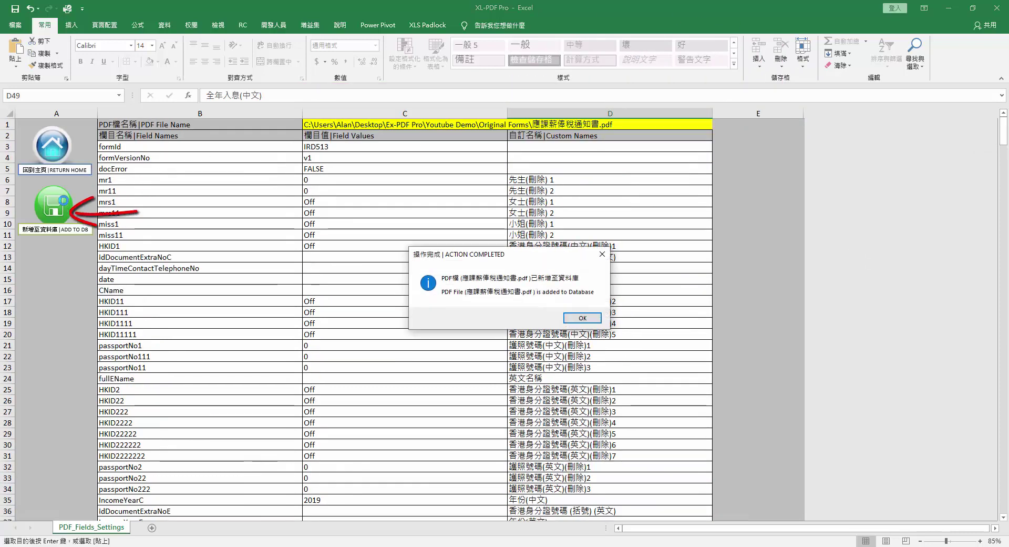
click(577, 318)
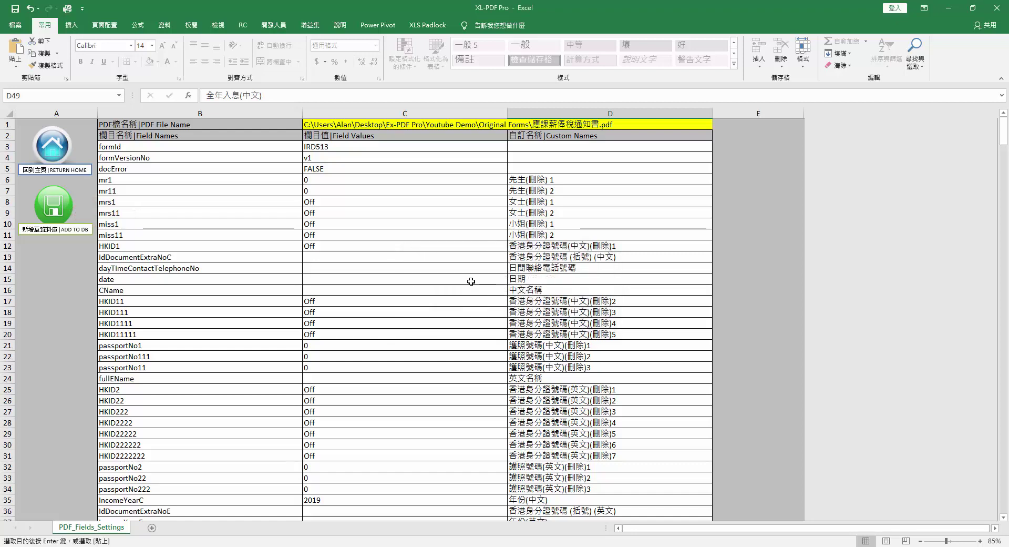
click(57, 157)
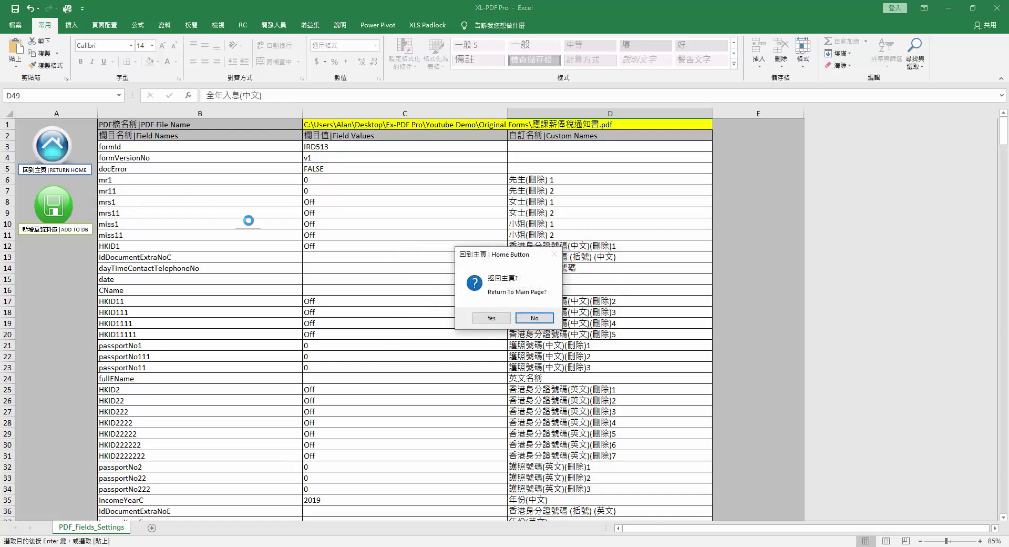
click(491, 318)
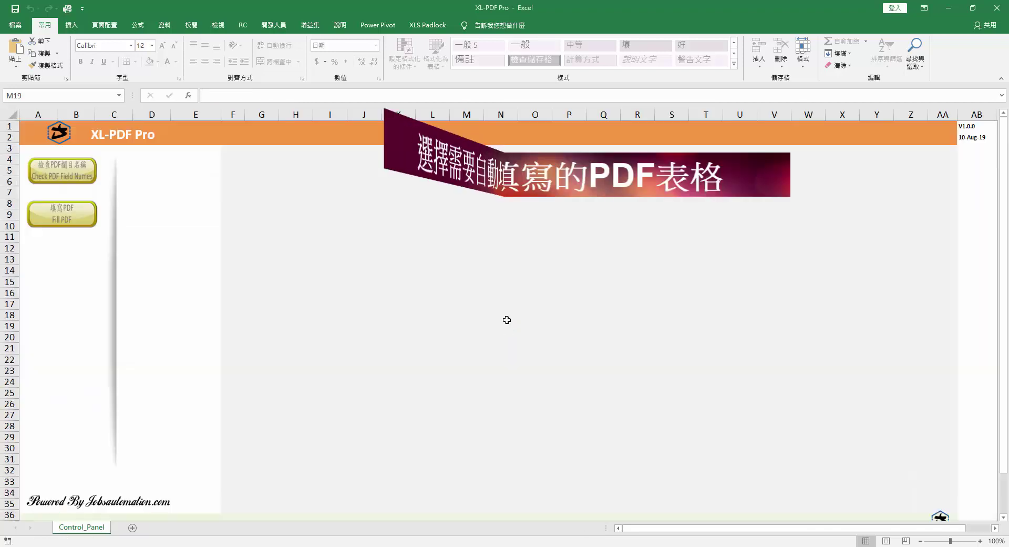
- Set up the Excel_Data sheet for 應課薪俸稅通知書.pdf with Fill PDF, loading its field headers
click(78, 219)
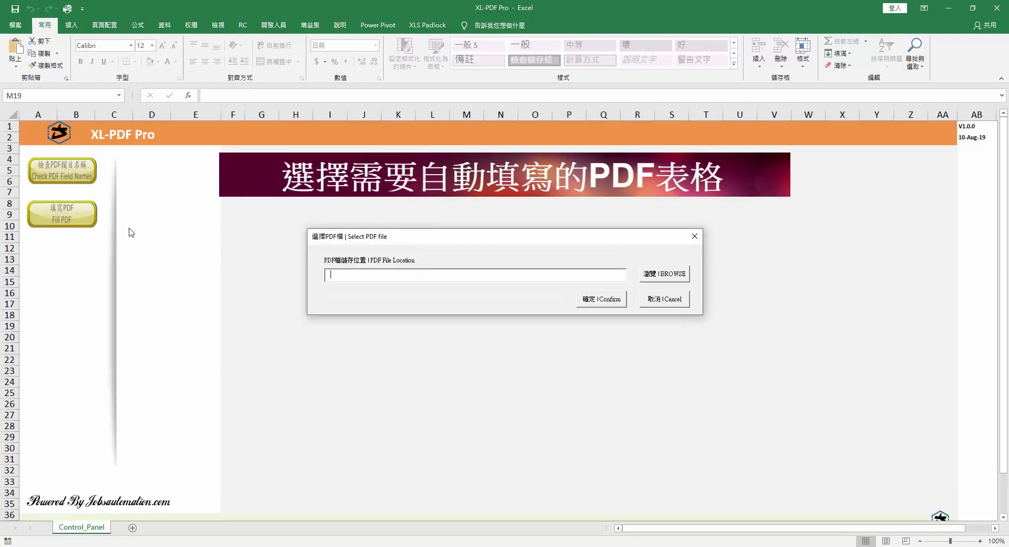
click(656, 278)
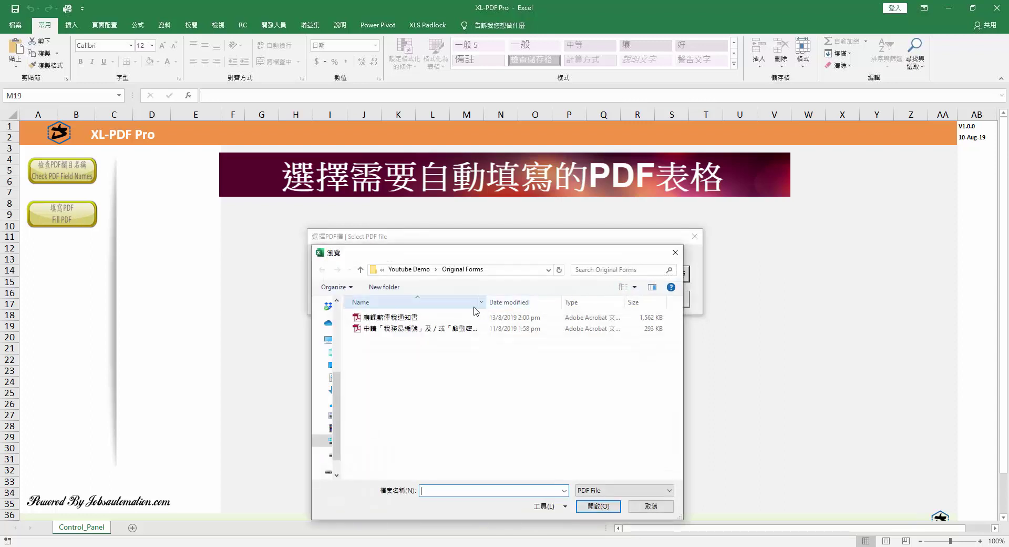
click(409, 318)
click(598, 507)
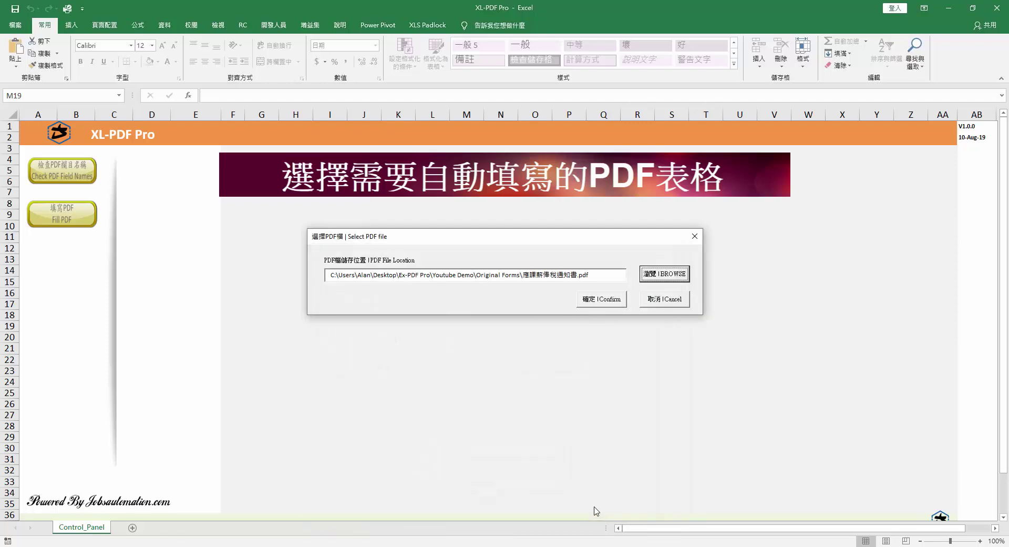
click(602, 300)
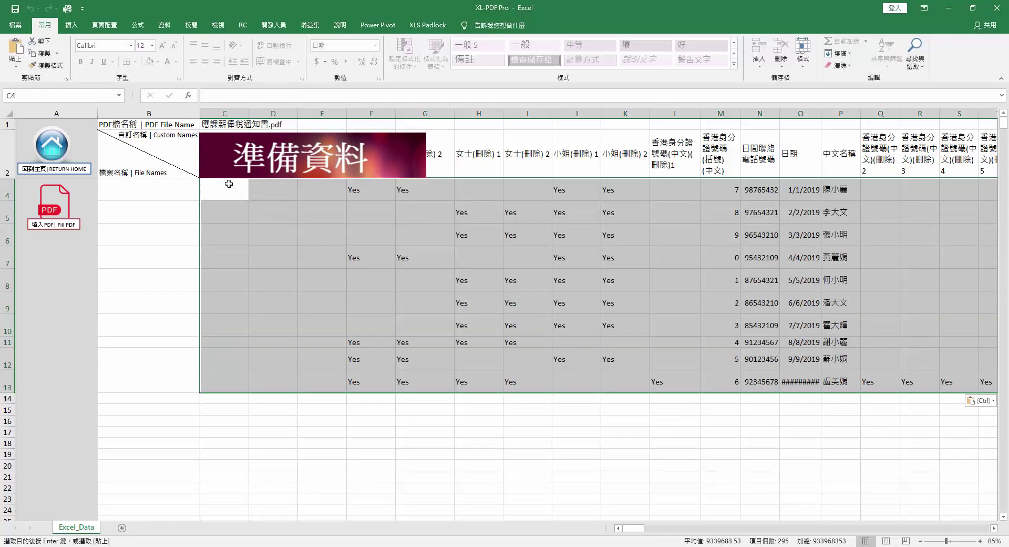
- Enter =P4 in B4 and fill it down to B13 so each file takes the person's Chinese name
click(189, 188)
text(=)
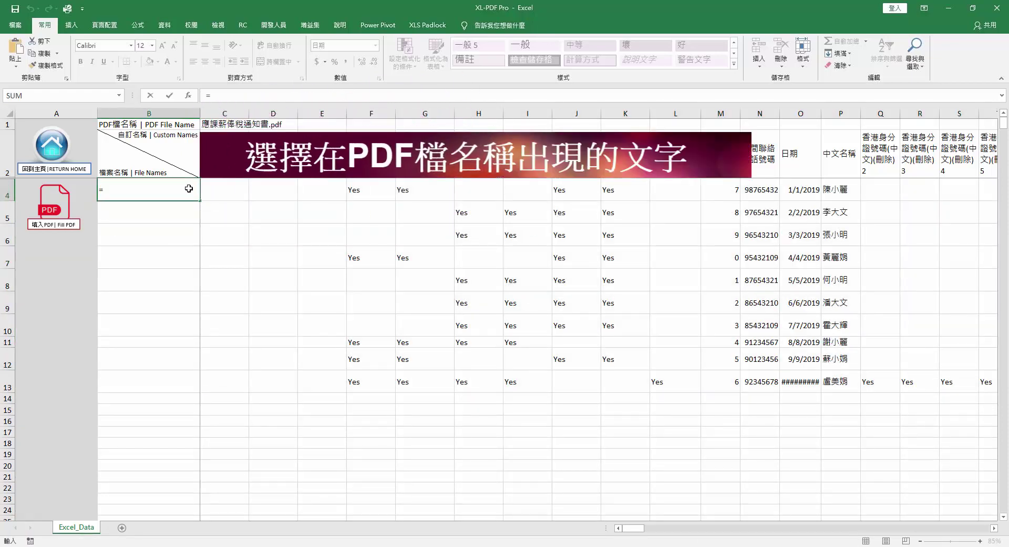
click(831, 190)
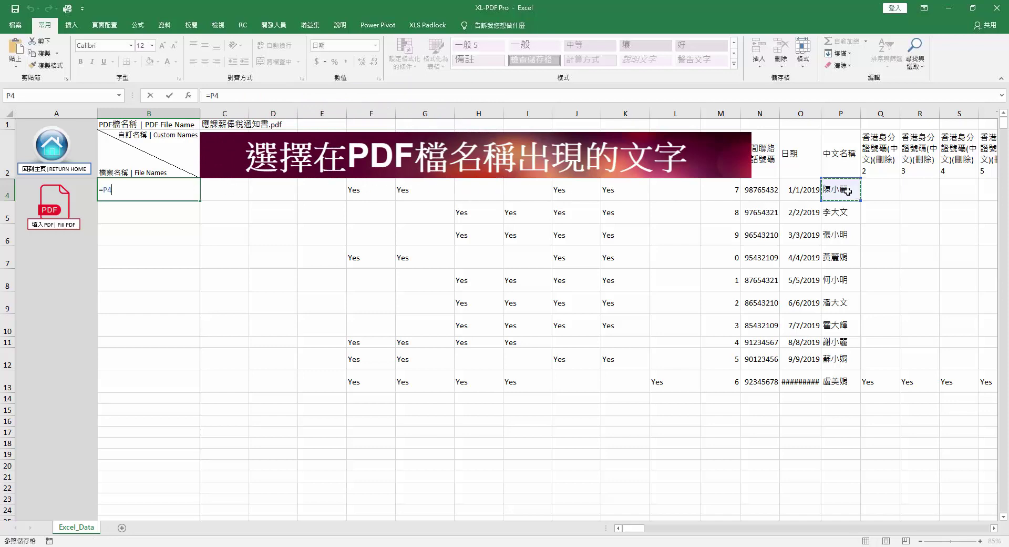
key(Return)
click(189, 193)
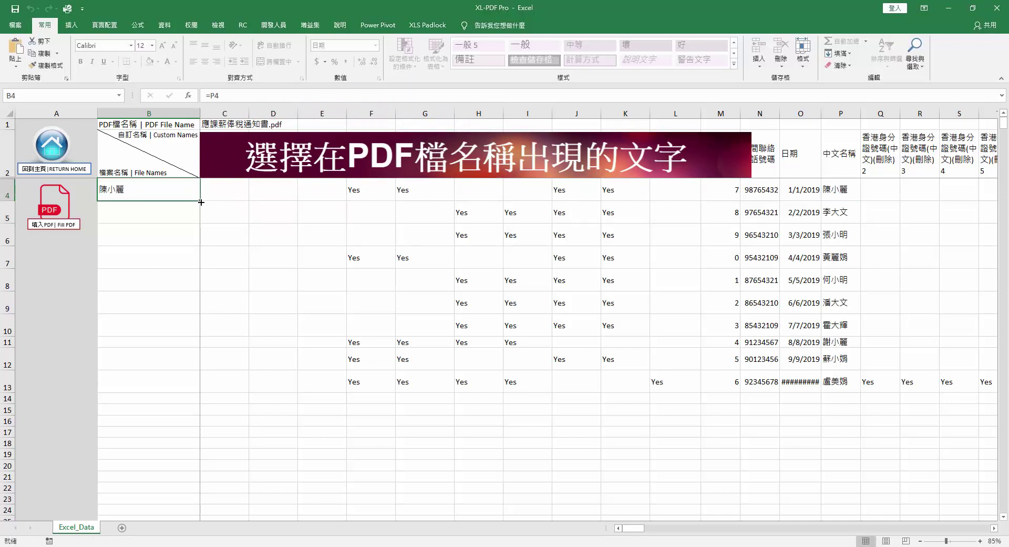
drag(201, 201, 201, 391)
drag(634, 528, 673, 538)
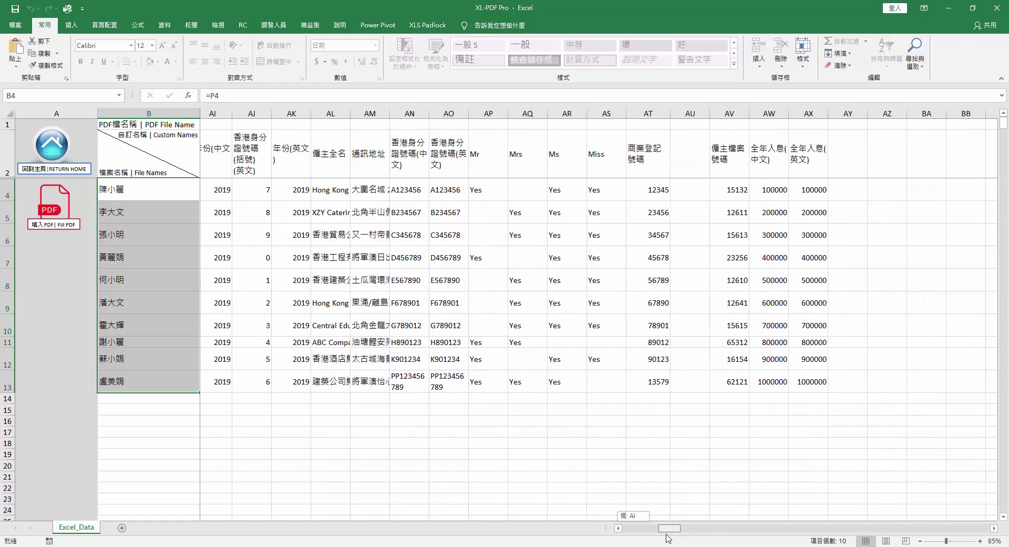
drag(673, 537, 617, 537)
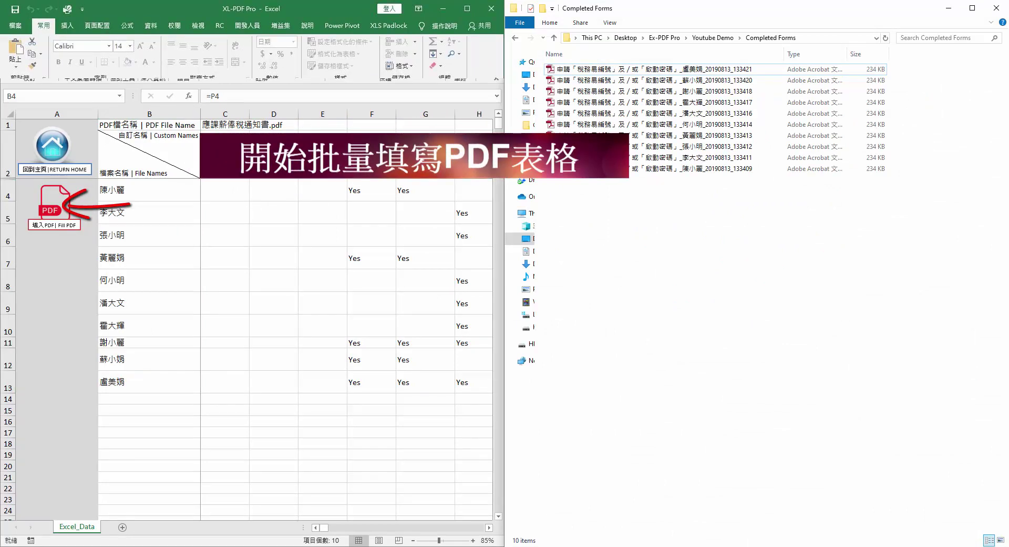
- Batch-generate the ten 應課薪俸稅通知書 PDFs with Fill PDF and dismiss the completion message
click(82, 212)
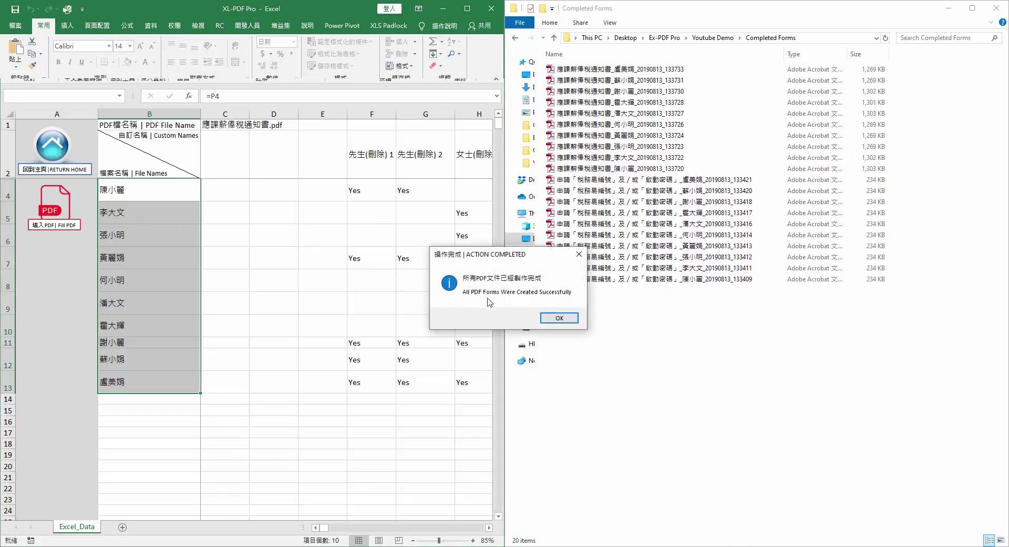
click(565, 318)
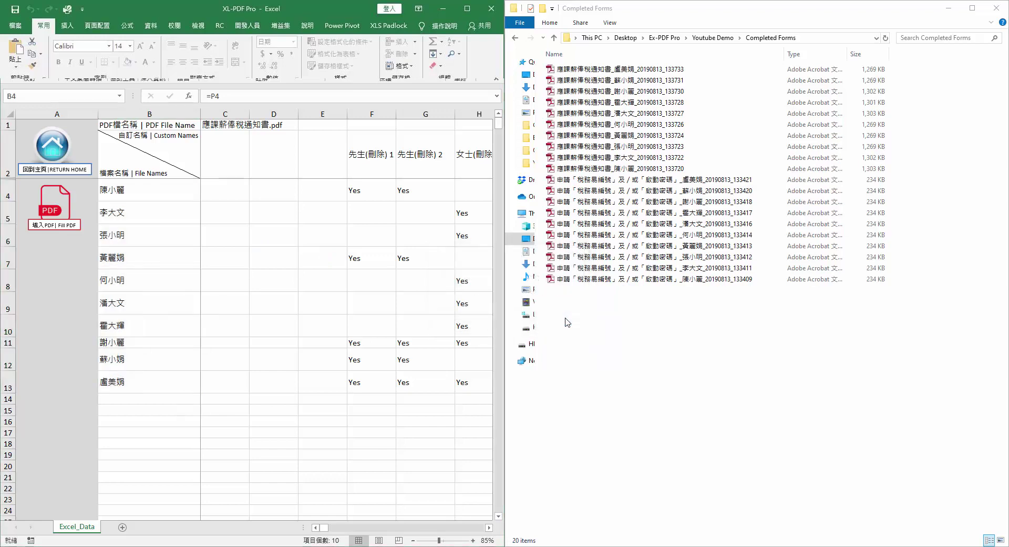
- Open the first person's generated notice in Acrobat at full-page view beside Excel row 4
double_click(619, 168)
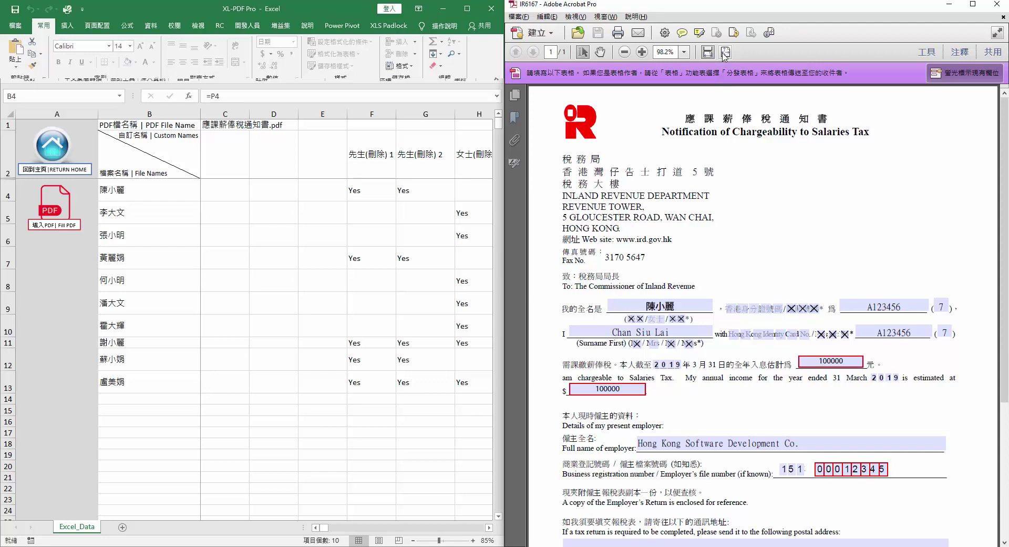
click(725, 53)
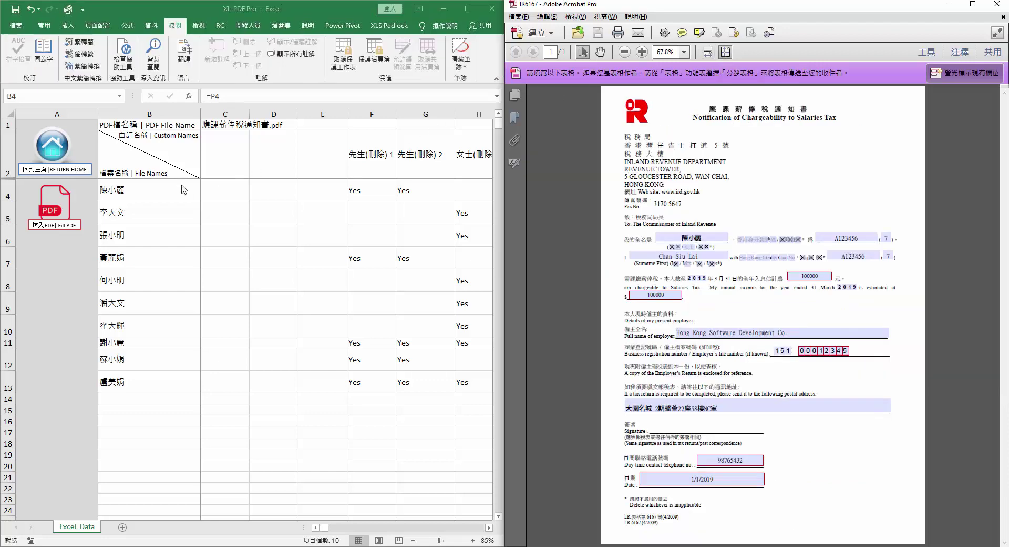
click(160, 193)
- Compare row 4's values against the form, through names, IDs, employer and the 100000 income
key(Right)
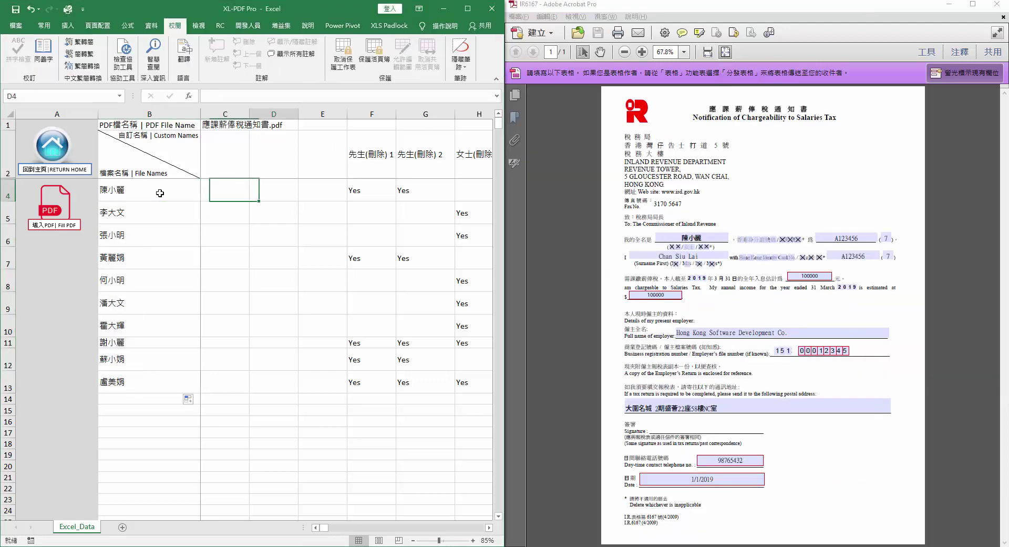
key(Right)
key(Right)
key(Right)
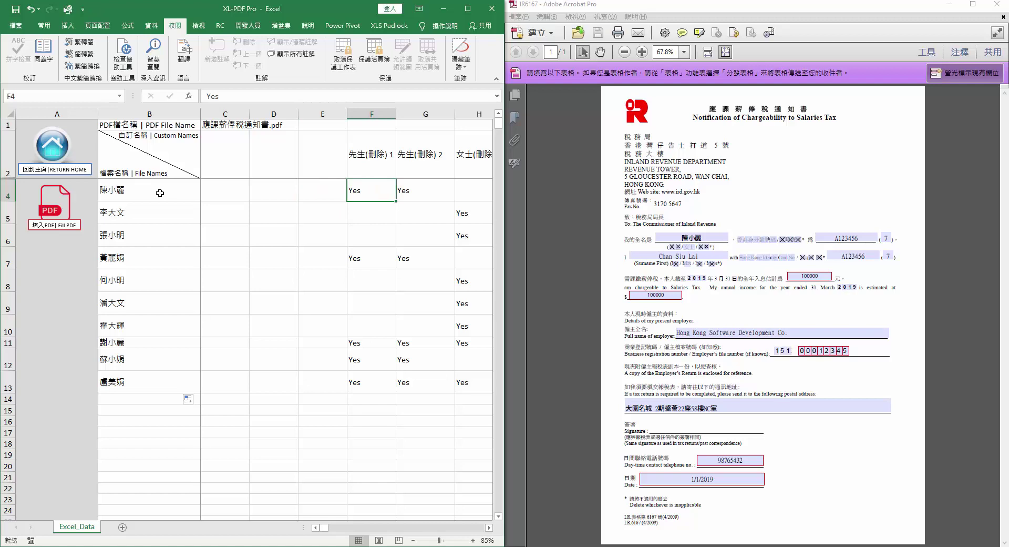
key(Right)
key(Right)
key(Right)
key(Right)
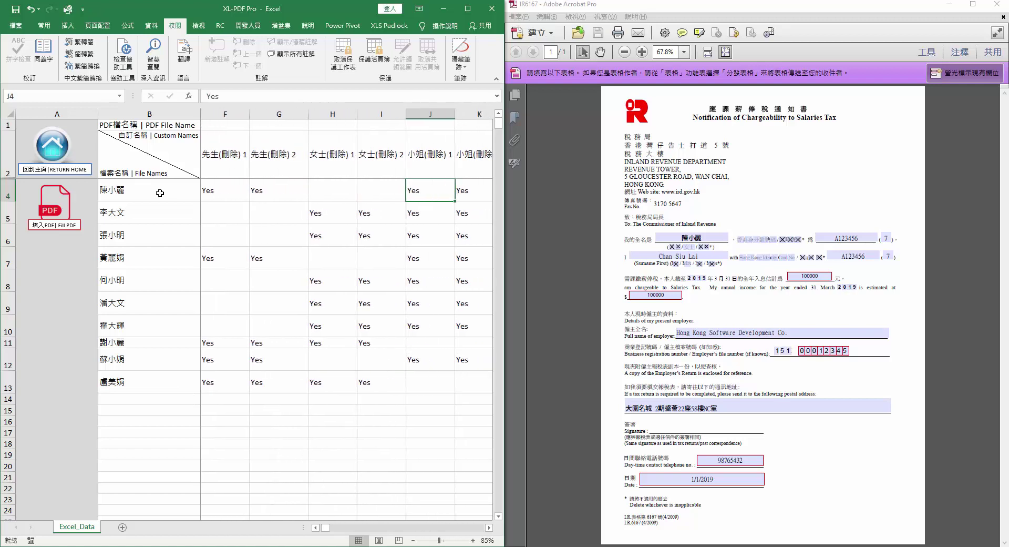
key(Right)
key(Right)
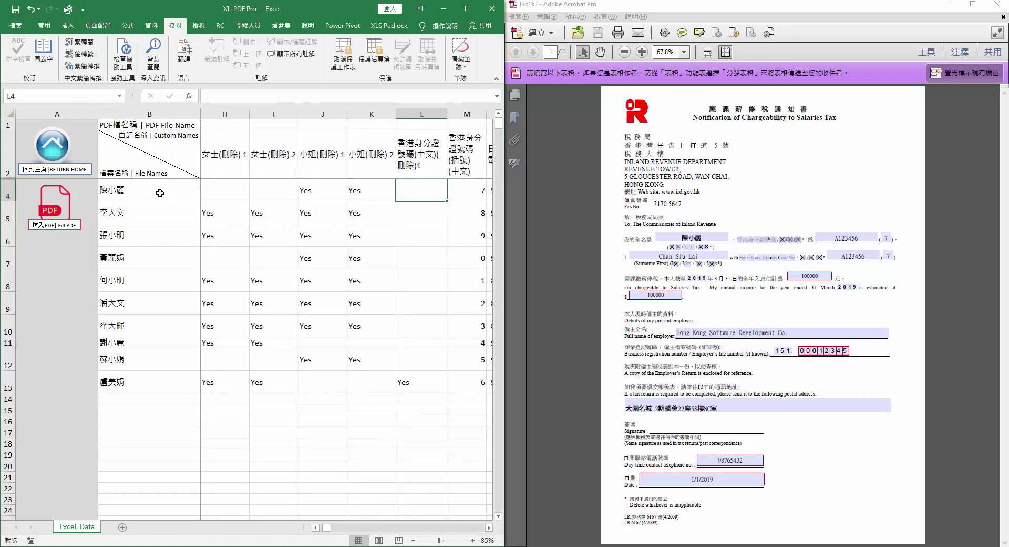
key(Right)
key(Right)
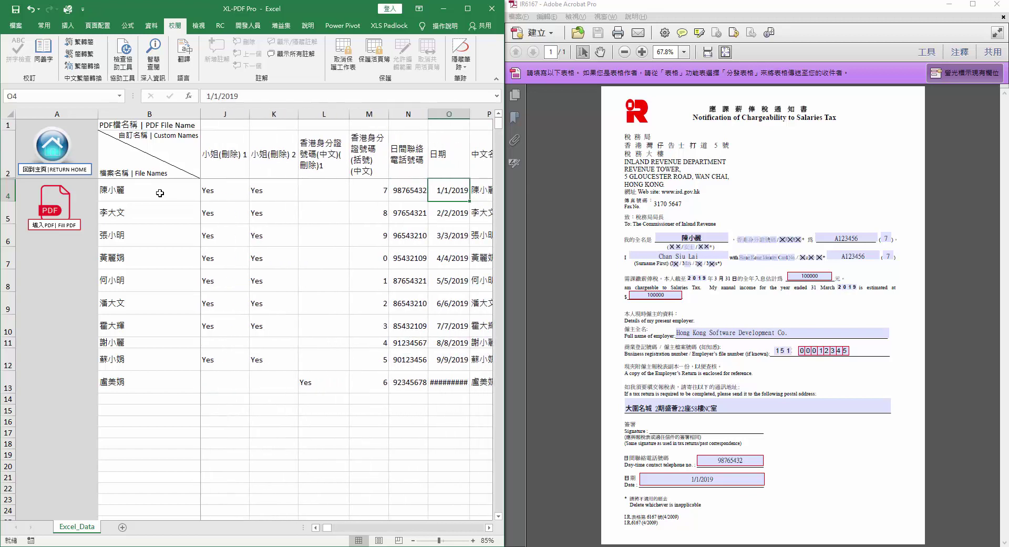
key(Right)
key(Right)
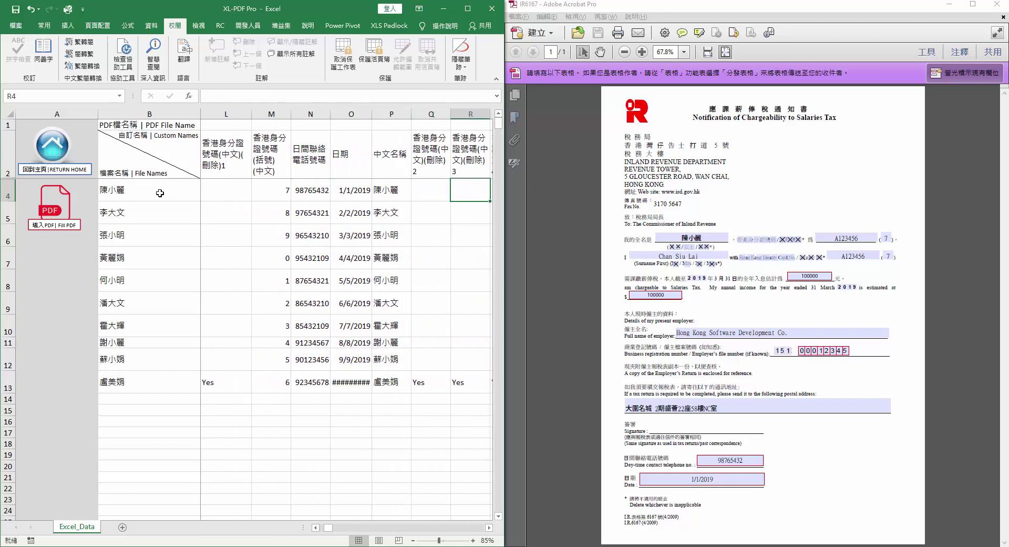
key(Right)
key(Right)
key(Right)
key(Right)
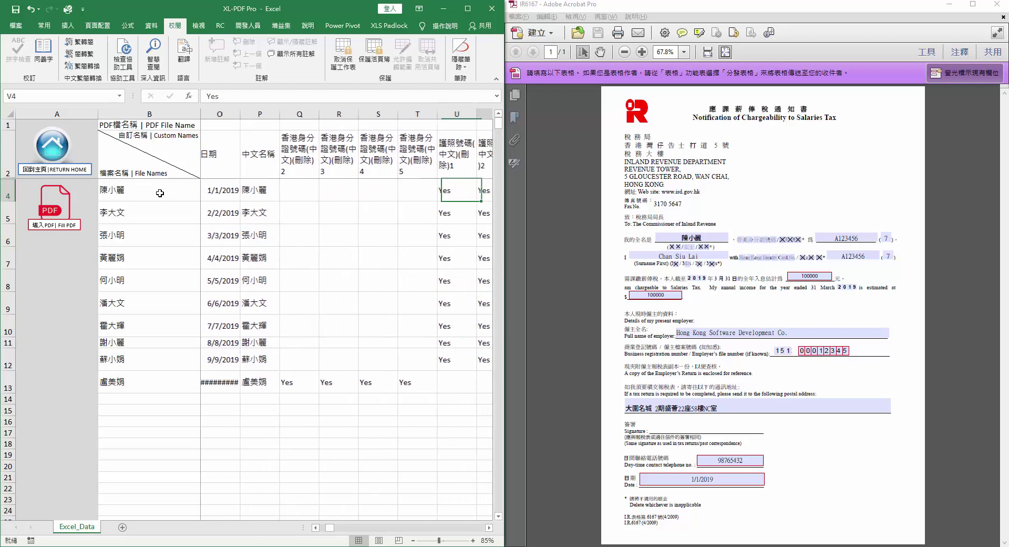
key(Right)
key(Right)
key(Right)
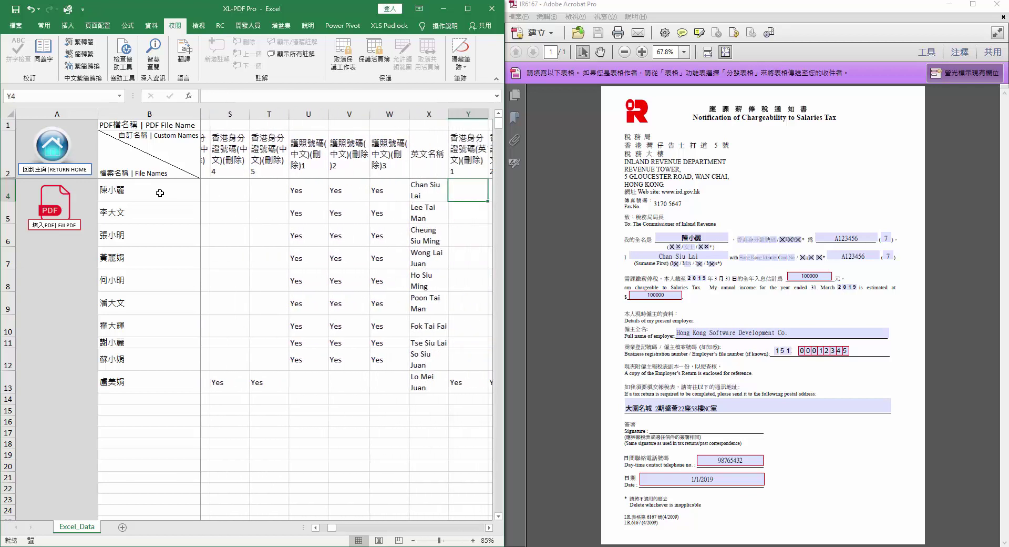
key(Right)
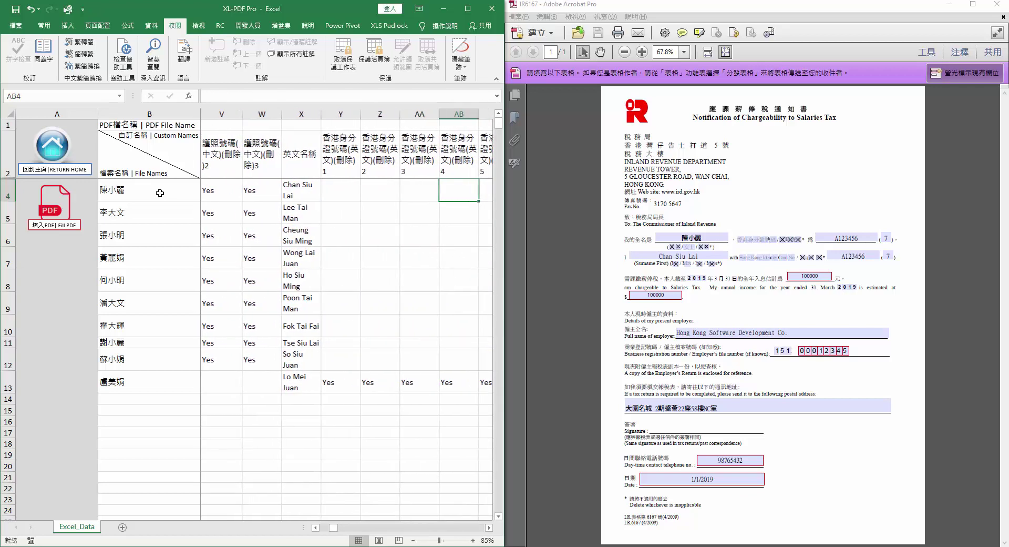
key(Right)
key(Right)
key(Right)
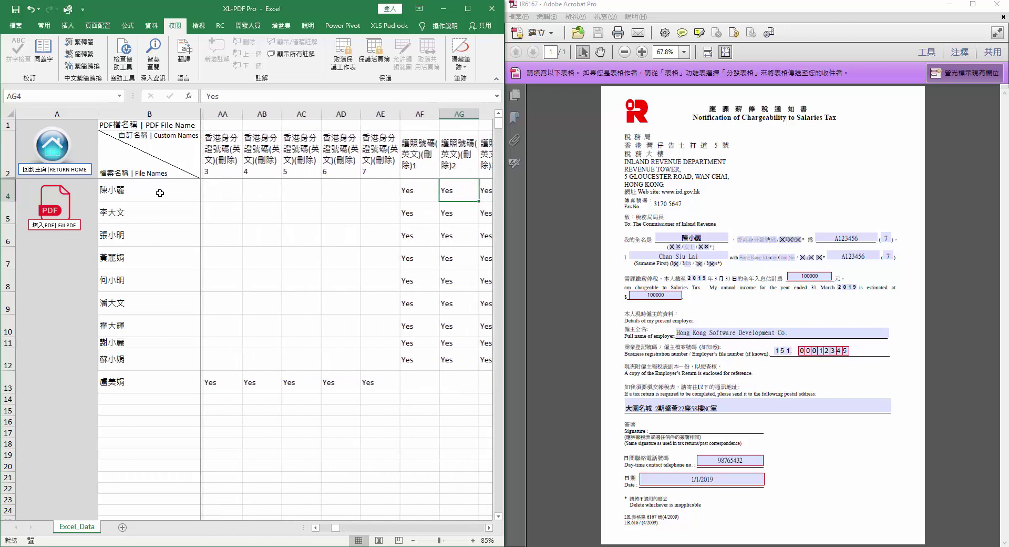
key(Right)
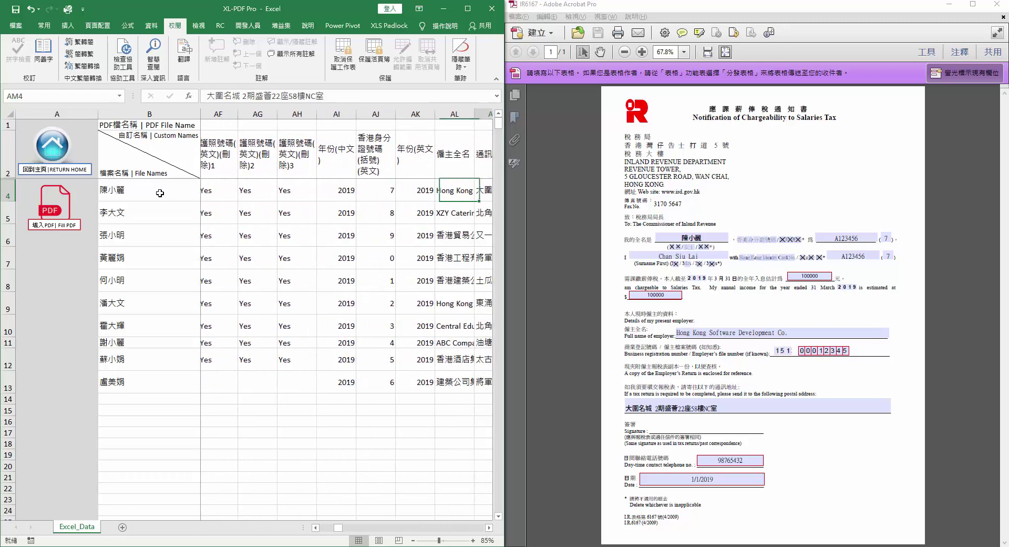
key(Right)
key(Right)
key(Right)
key(Right)
key(Right)
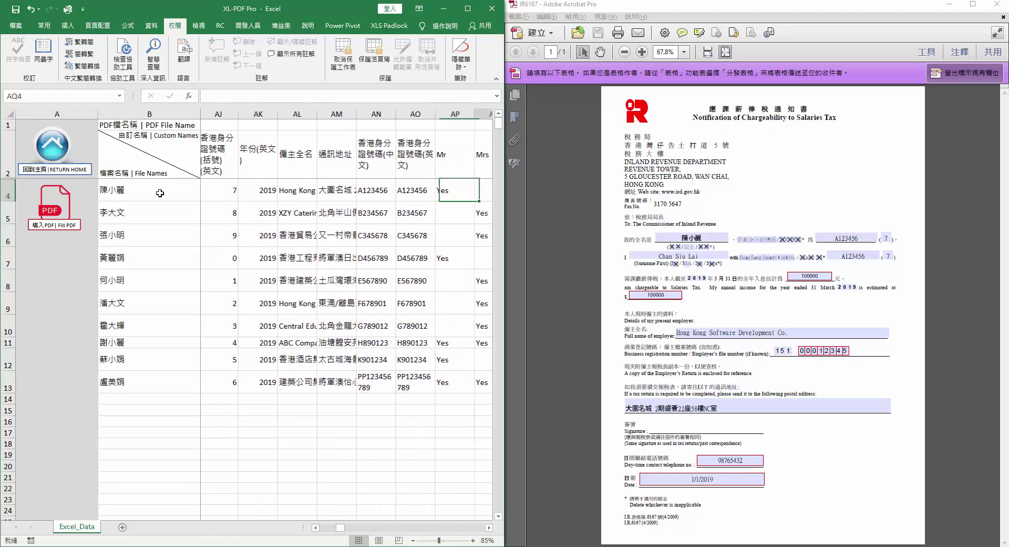
key(Right)
key(Right)
key(Right)
key(Right)
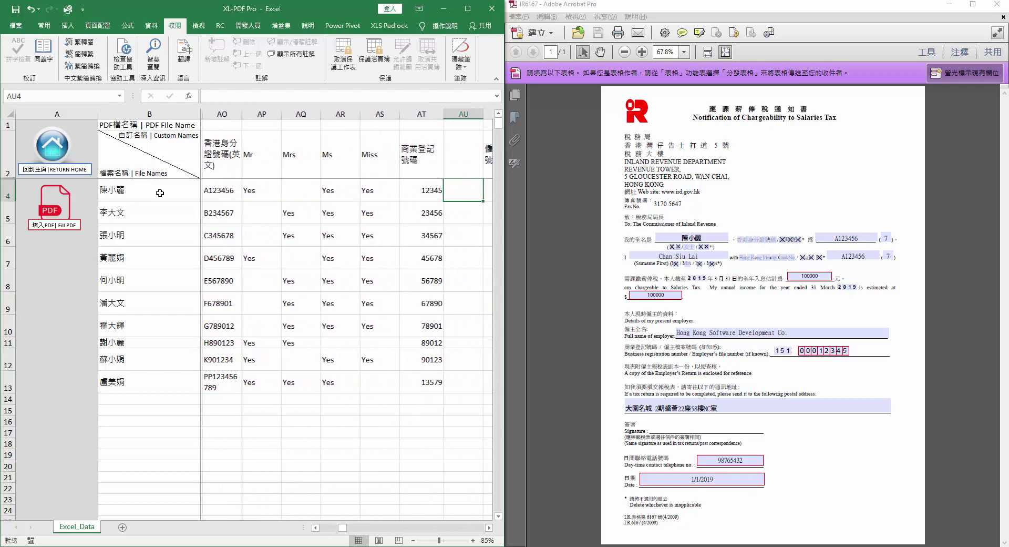
key(Right)
key(Right)
key(Right)
key(Right)
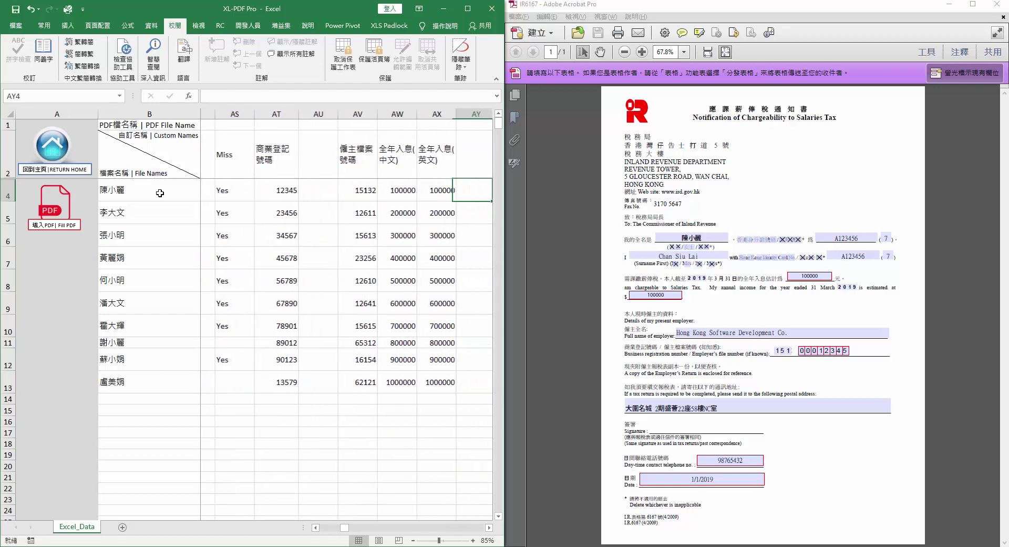
key(Right)
key(Right)
key(Right)
key(Right)
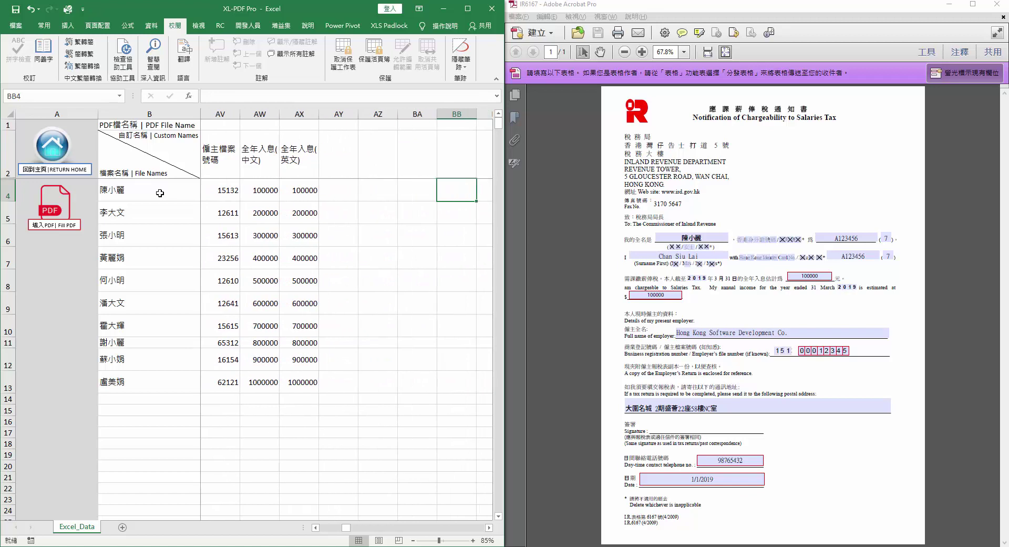
key(Right)
key(Right)
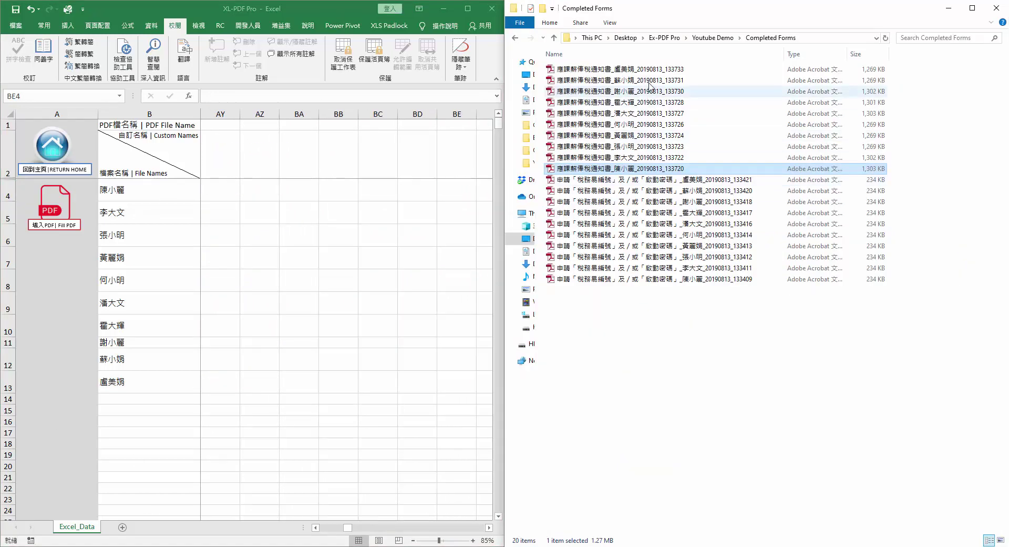
- Open the last person's generated notice at full-page view to check its 1000000 income
double_click(656, 70)
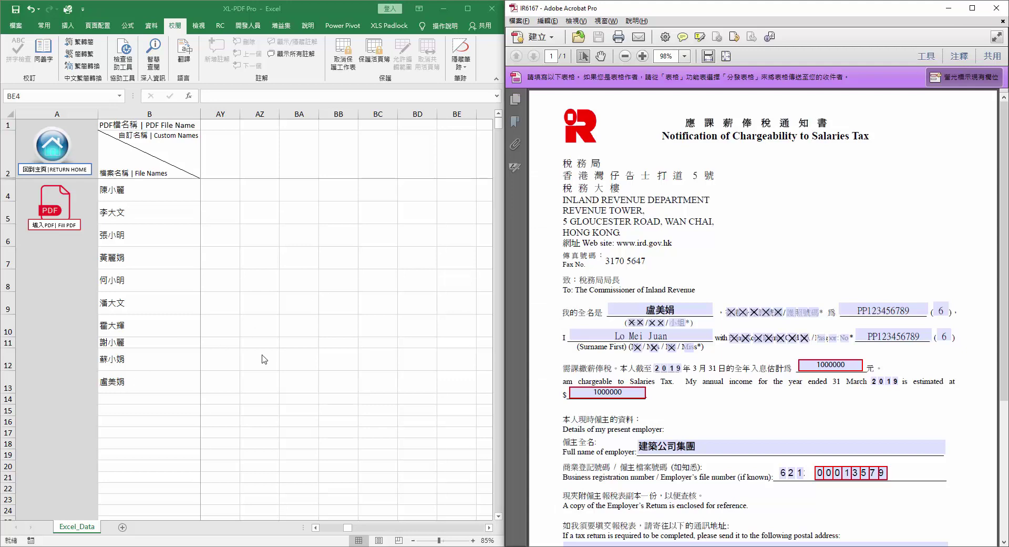
click(729, 57)
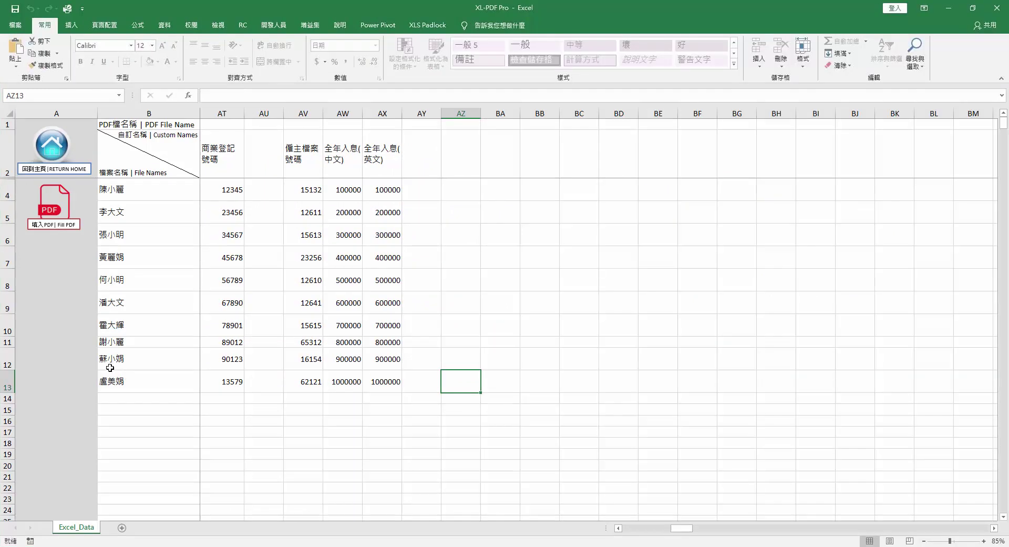
- Go back to the Control_Panel sheet with Return Home, answering Yes
click(65, 155)
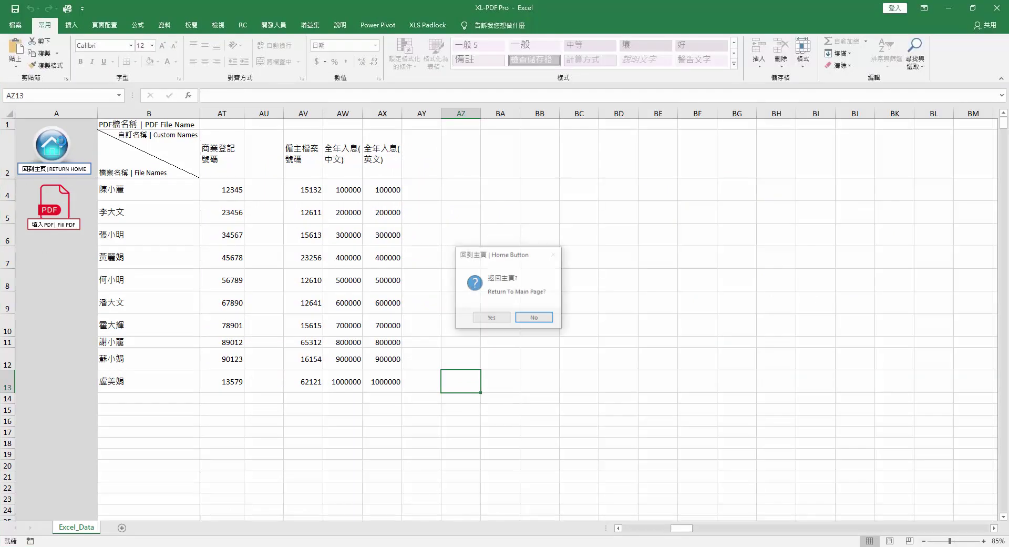
click(492, 318)
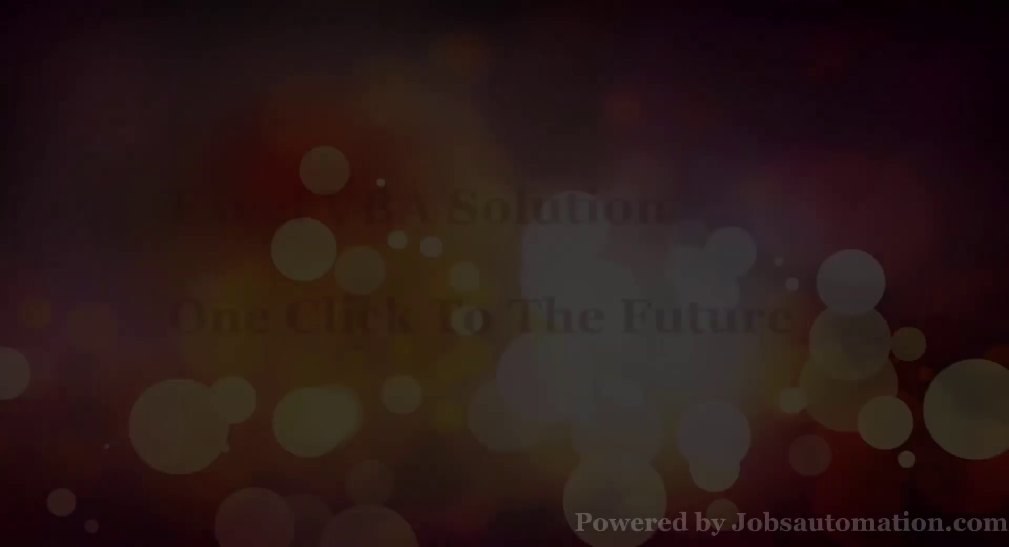